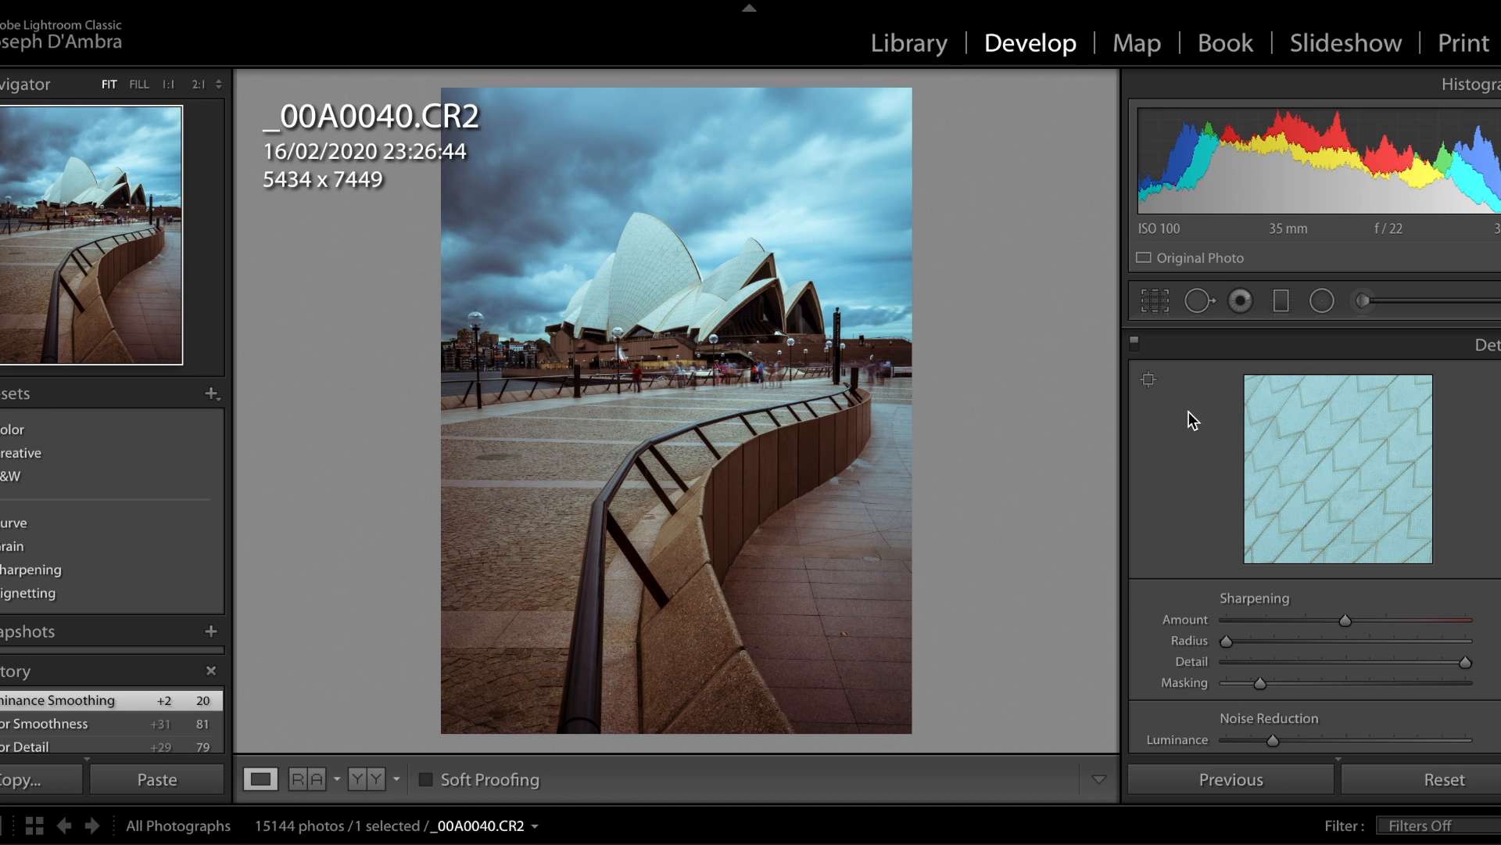
Set the detail preview to the tiled surface of the largest Opera House sail, sampling the other sails first.
left_click(1148, 379)
left_click(811, 314)
left_click(1149, 380)
left_click(755, 299)
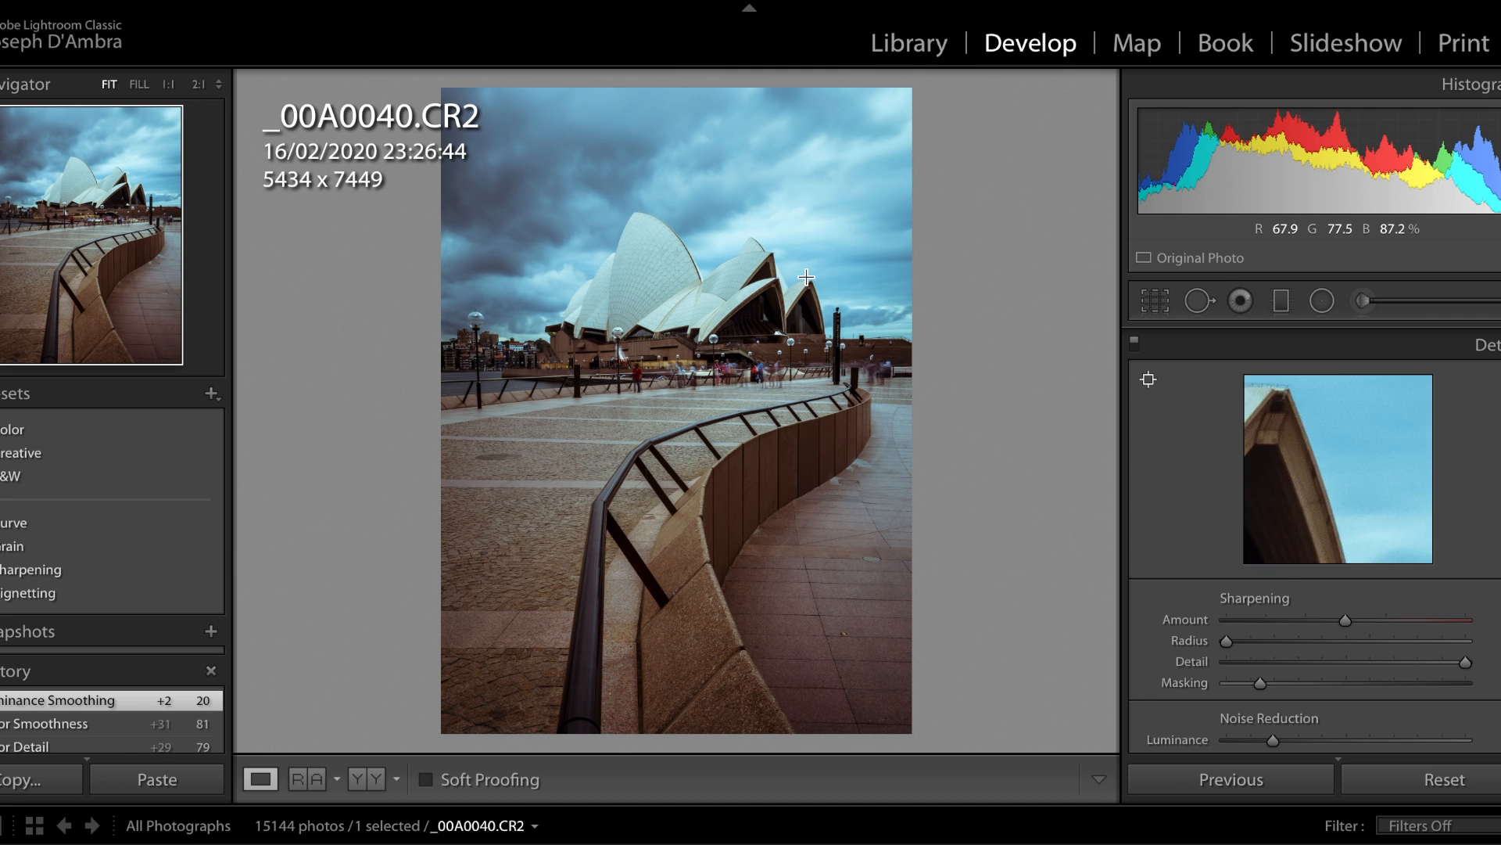
left_click(648, 278)
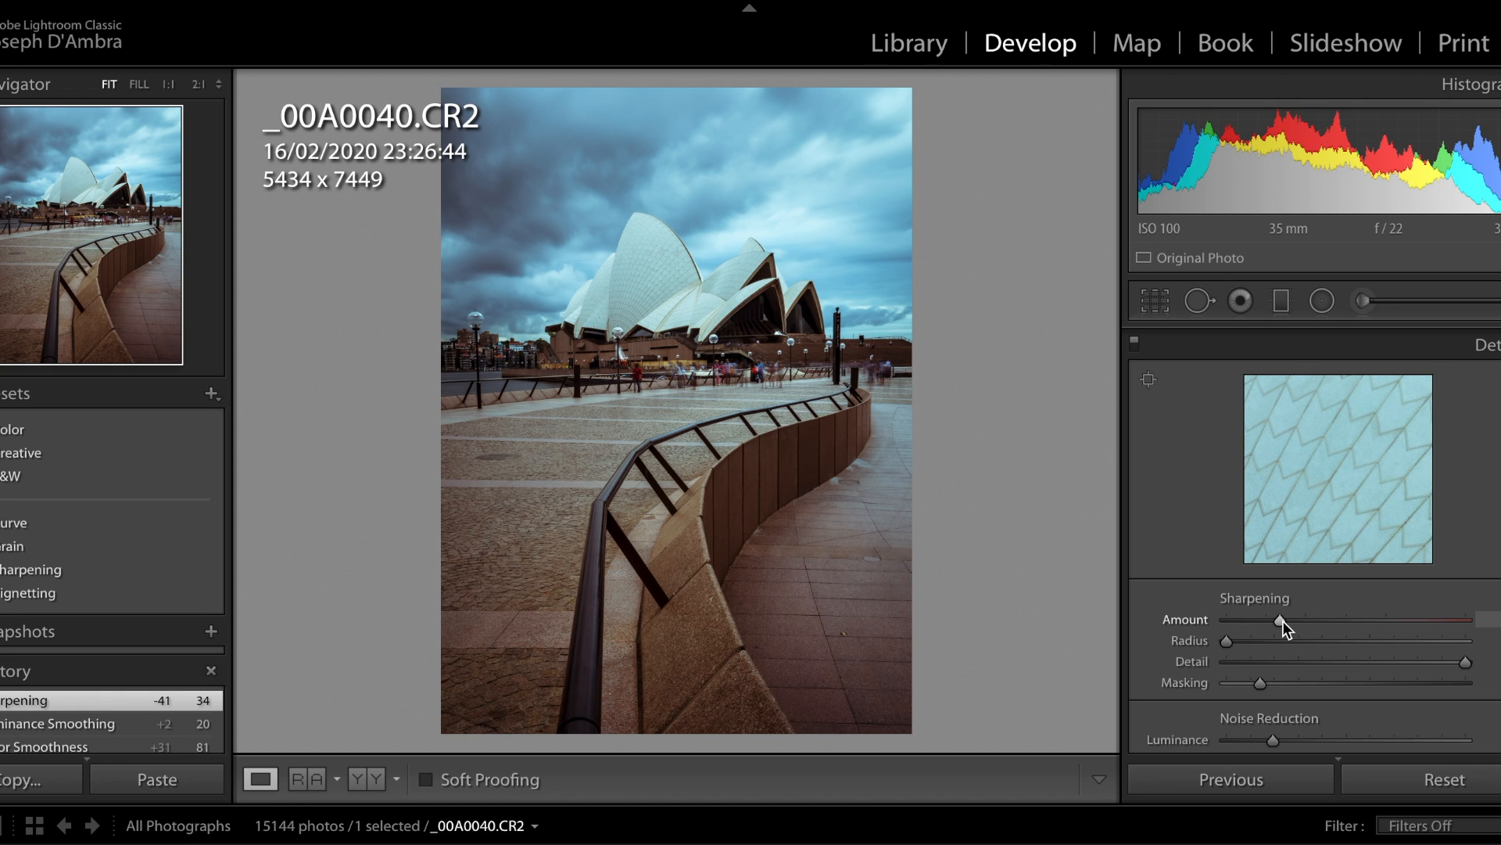
Set the sharpening Amount to 69 and the Radius to 0.5.
scroll(1282, 621, "down", 1)
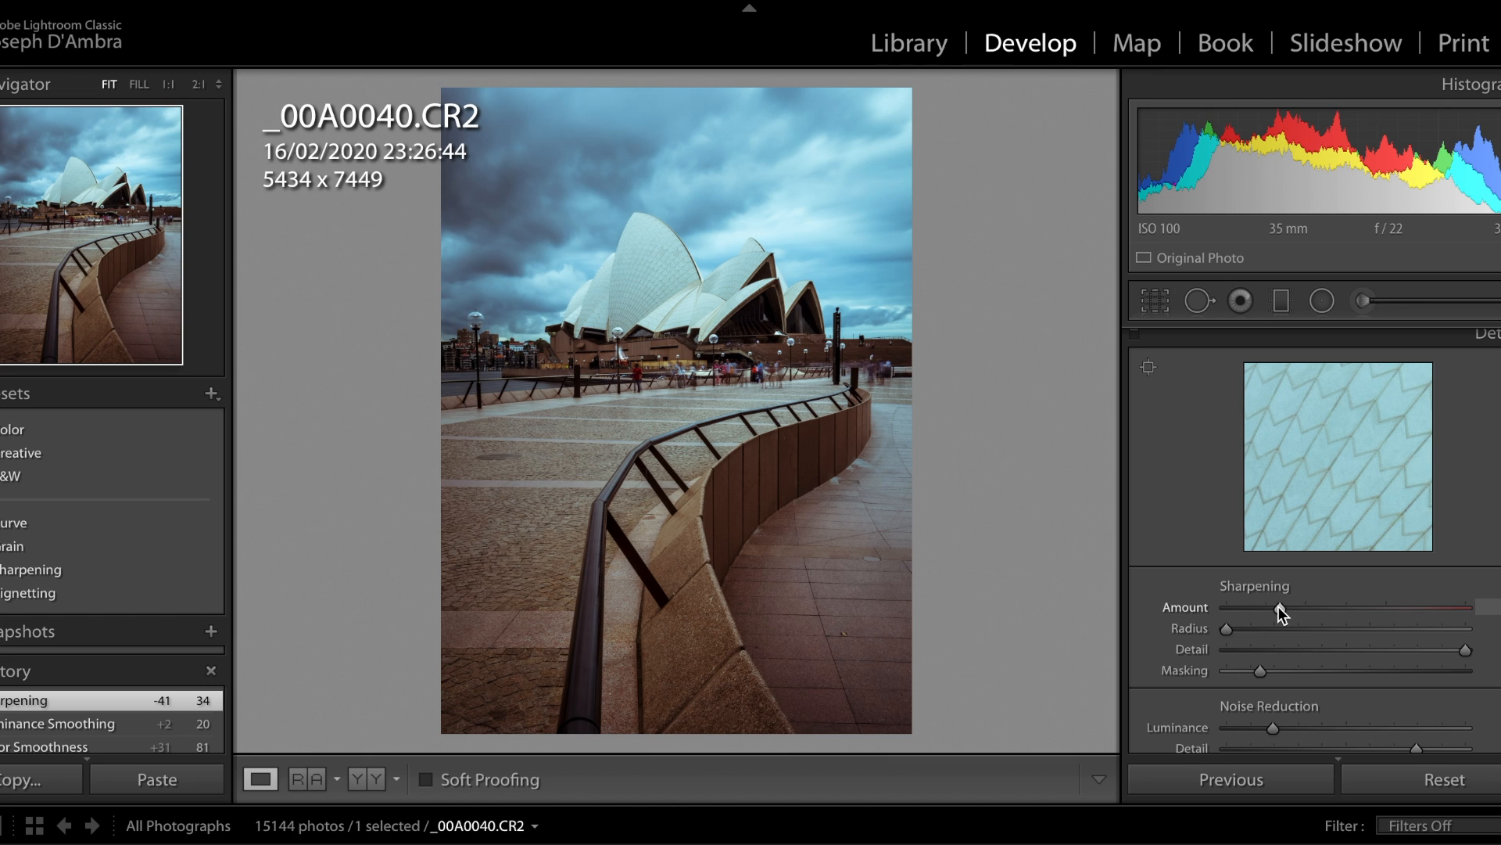
left_click_drag(1289, 604, 1344, 613)
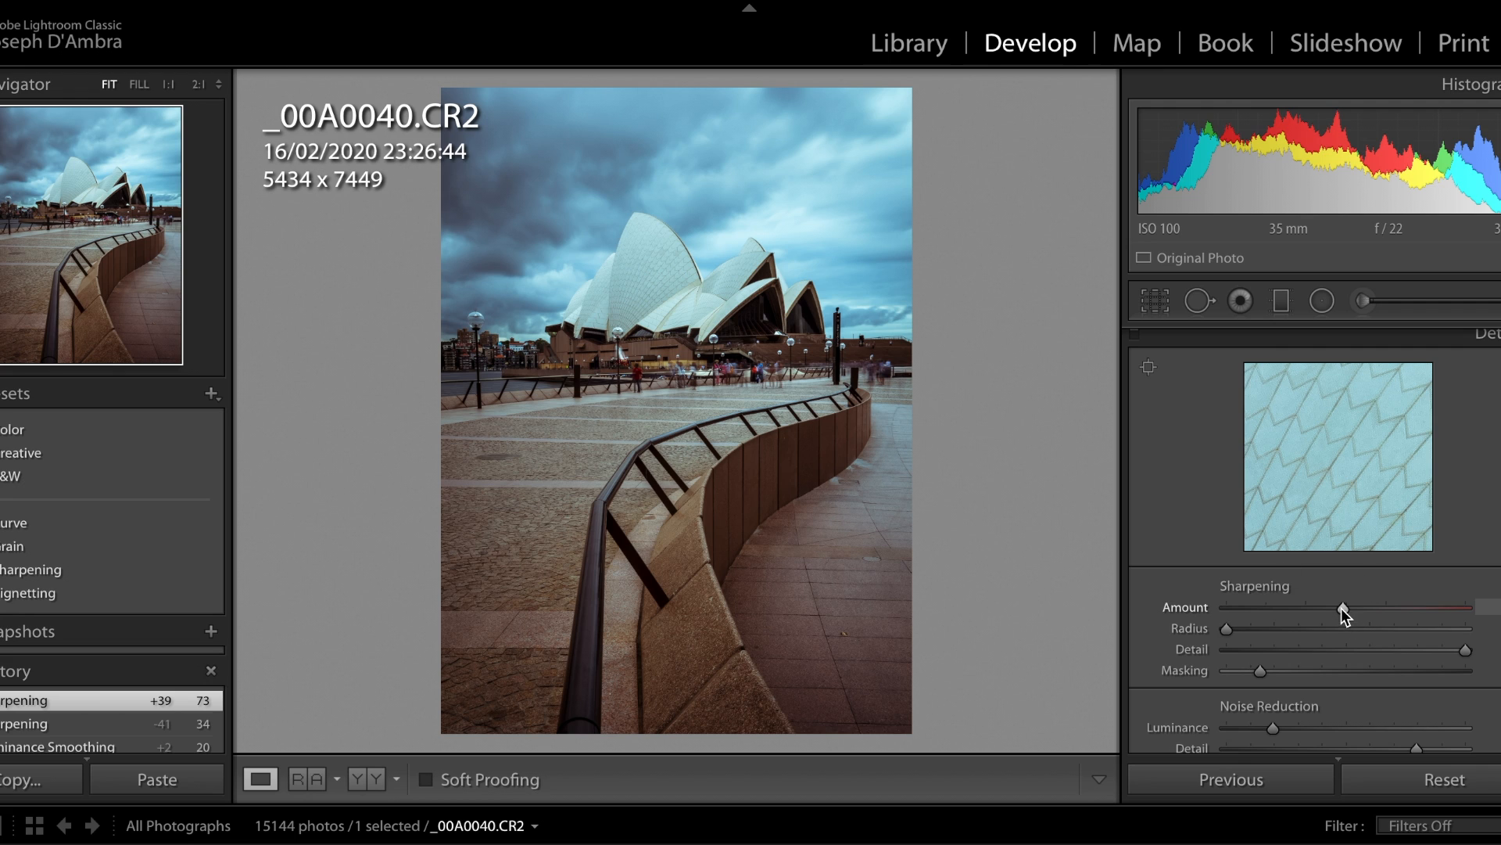
left_click_drag(1349, 604, 1347, 603)
left_click_drag(1452, 607, 1483, 615)
left_click(1335, 600)
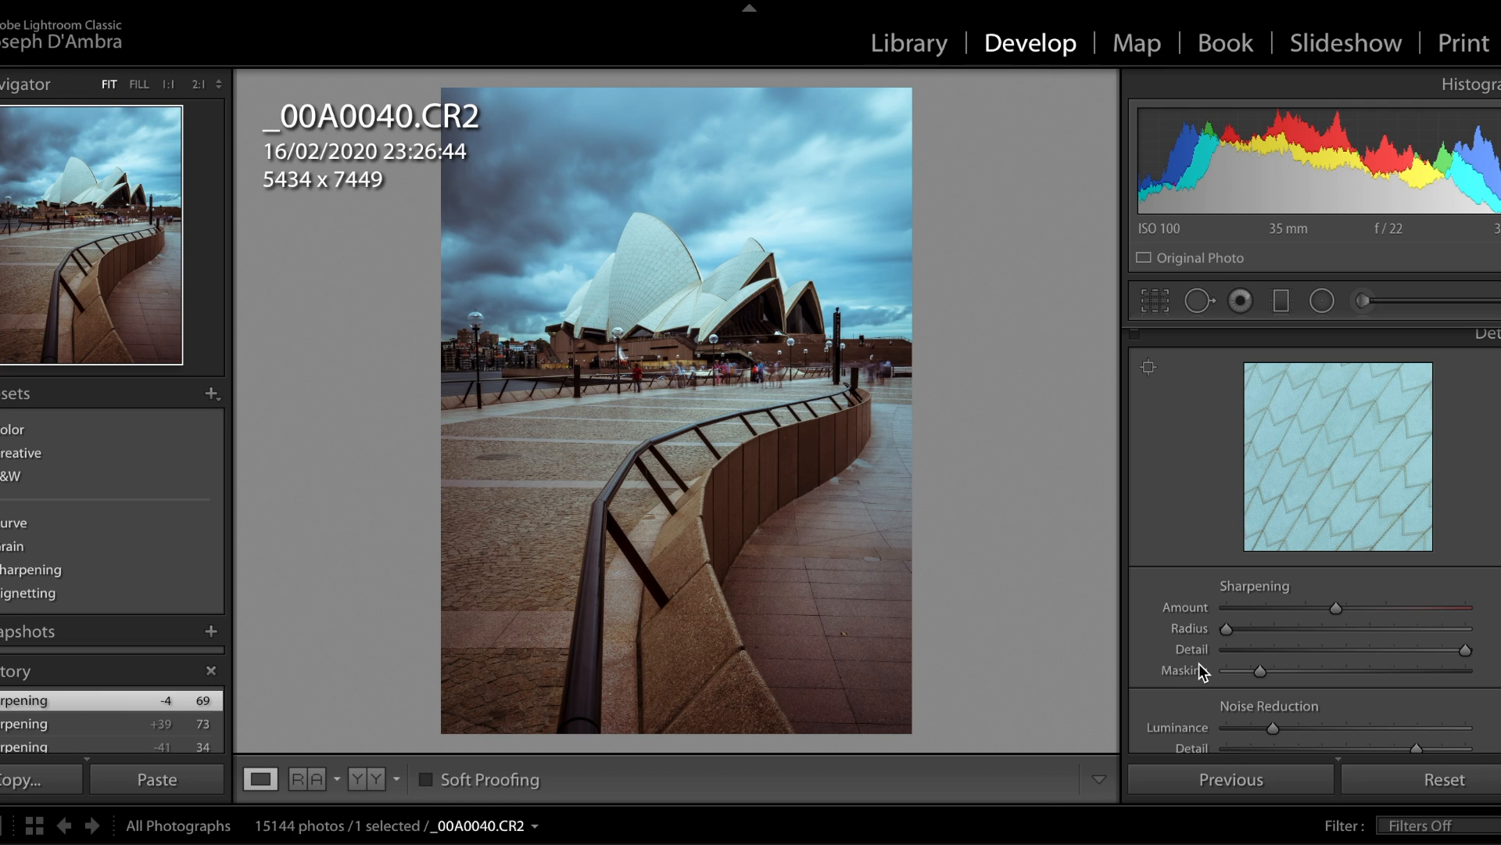
scroll(1241, 630, "up", 1)
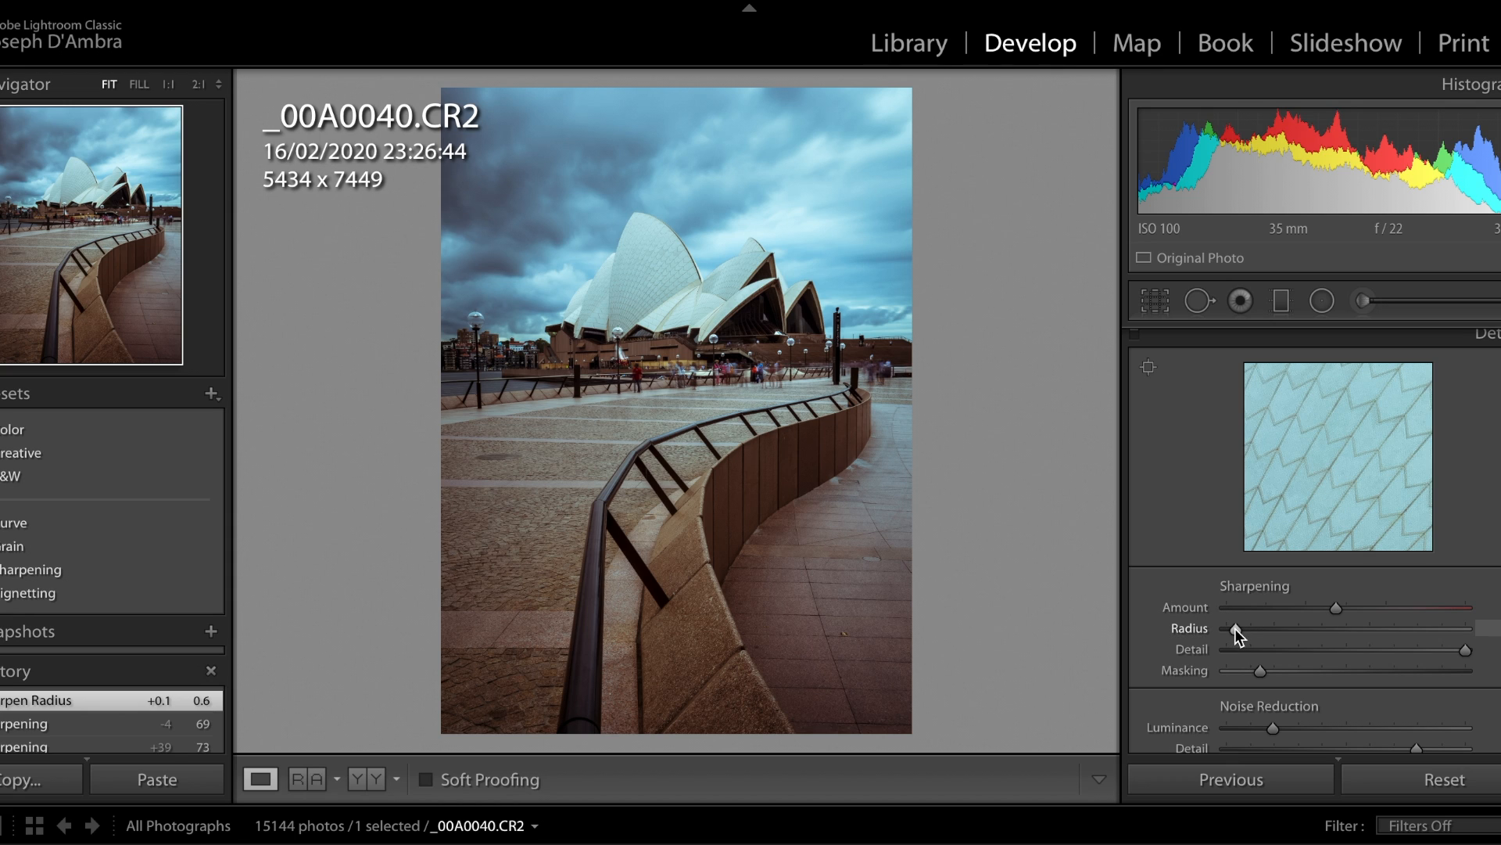
left_click_drag(1235, 629, 1157, 621)
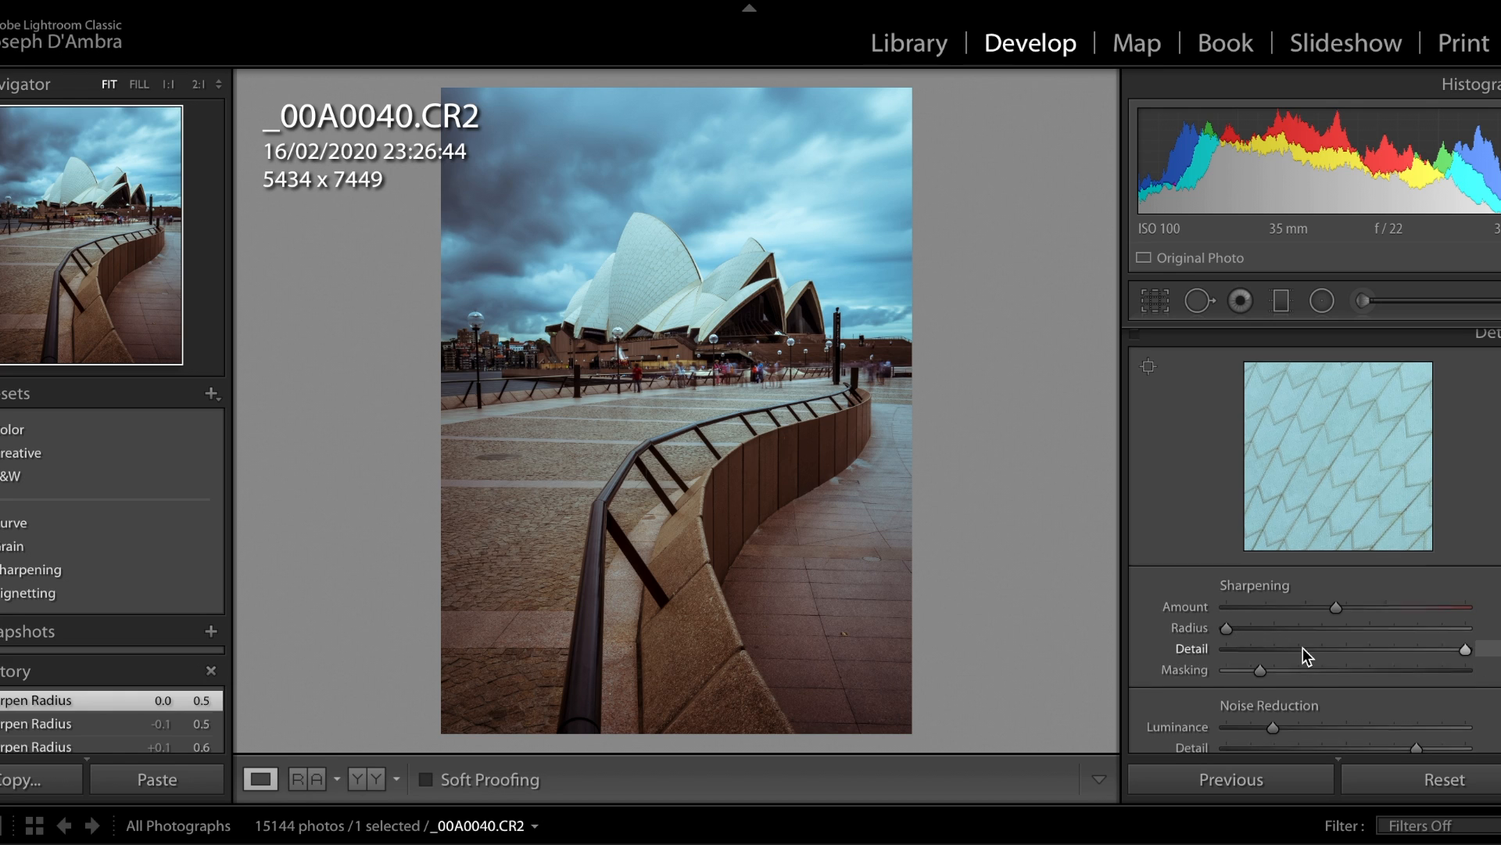
Try sharpening Detail at 0 with the preview moved to the middle sail's tip, and set Detail to 100.
scroll(1304, 649, "down", 1)
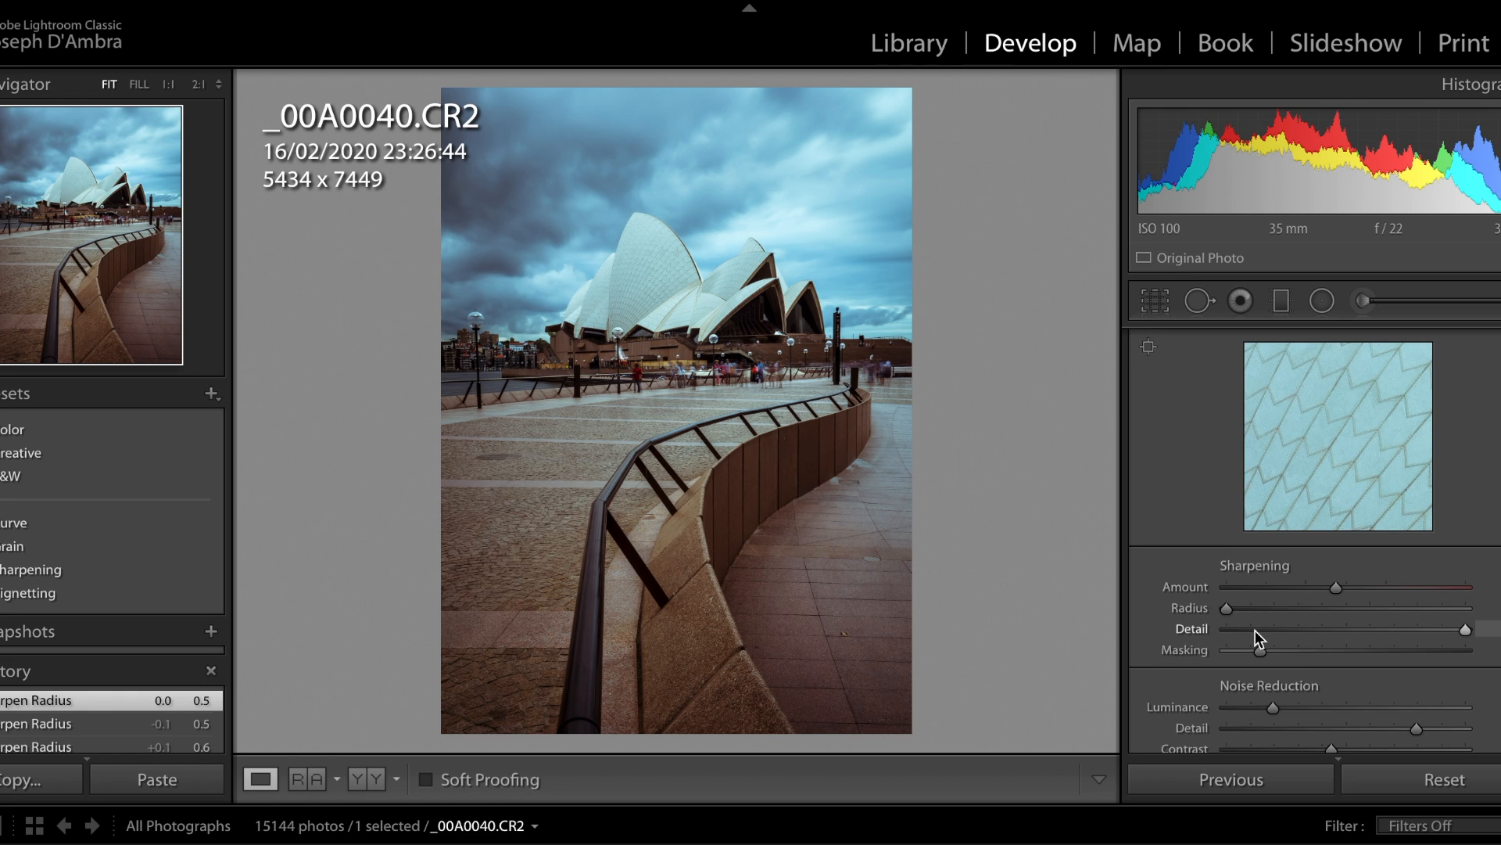
left_click(1225, 631)
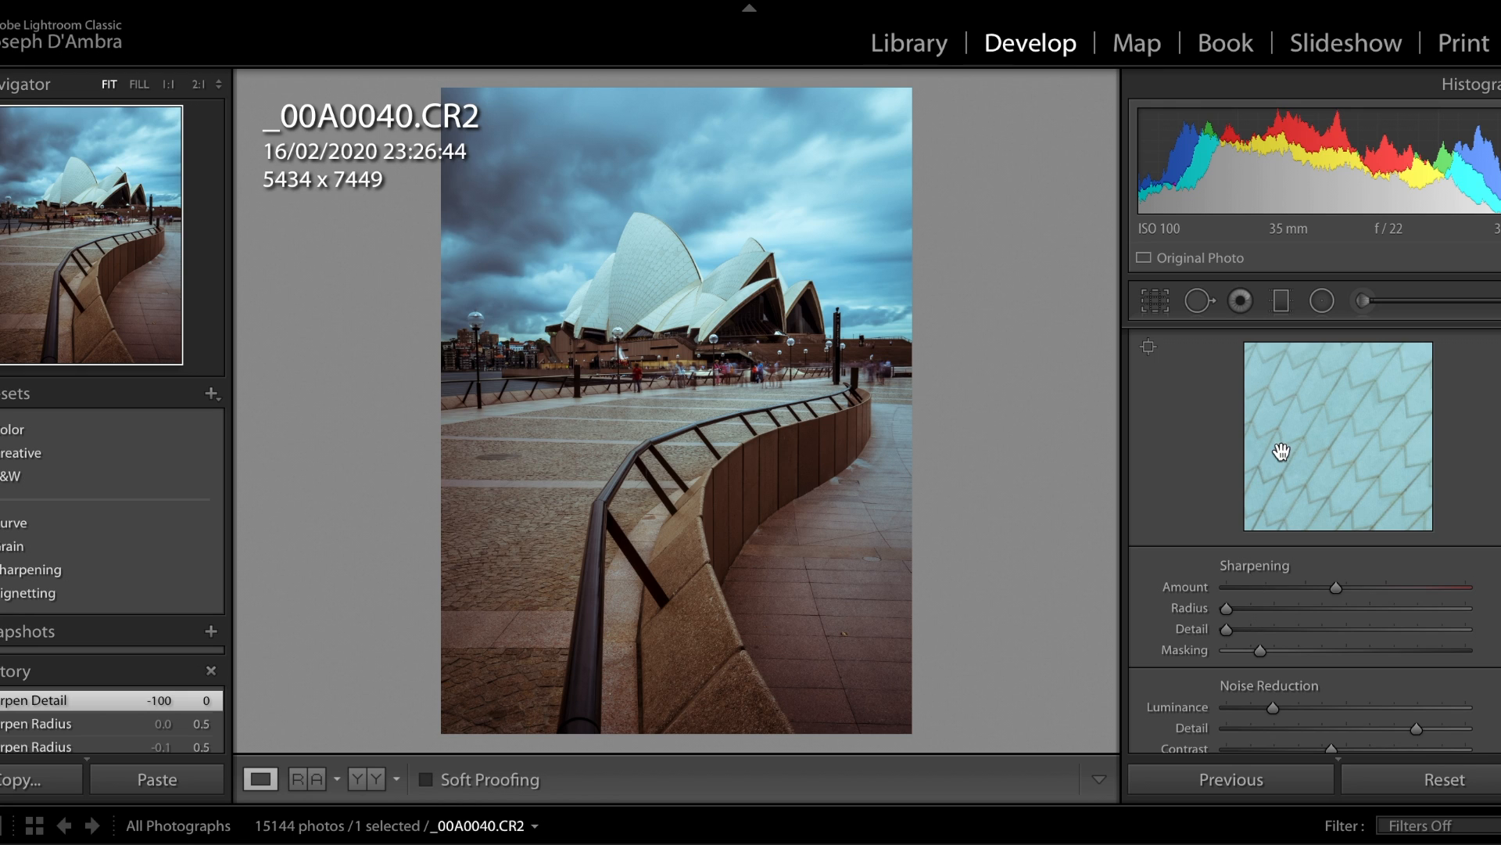
left_click(1148, 347)
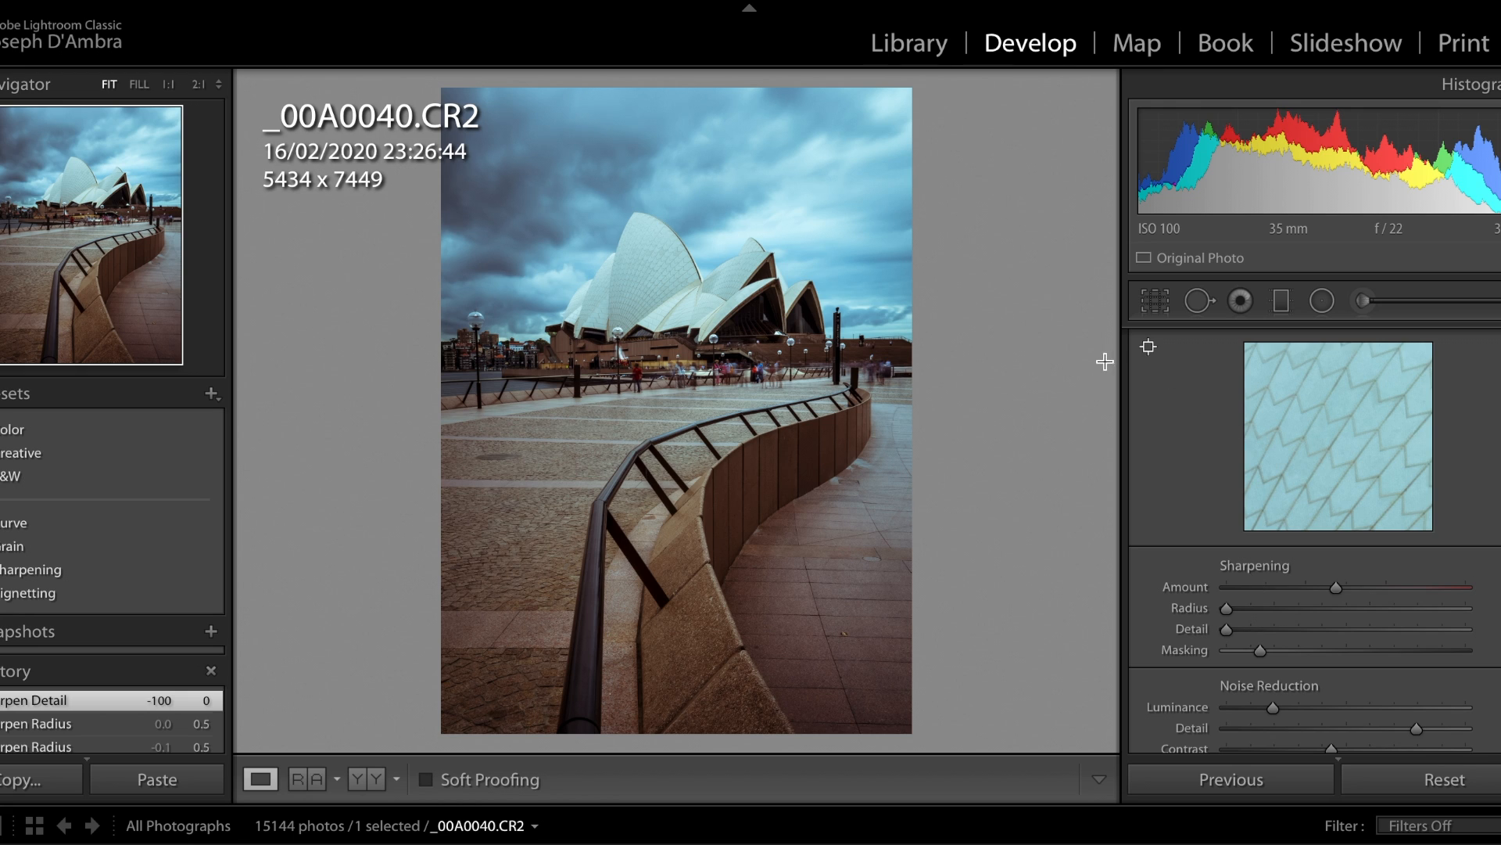
left_click(771, 264)
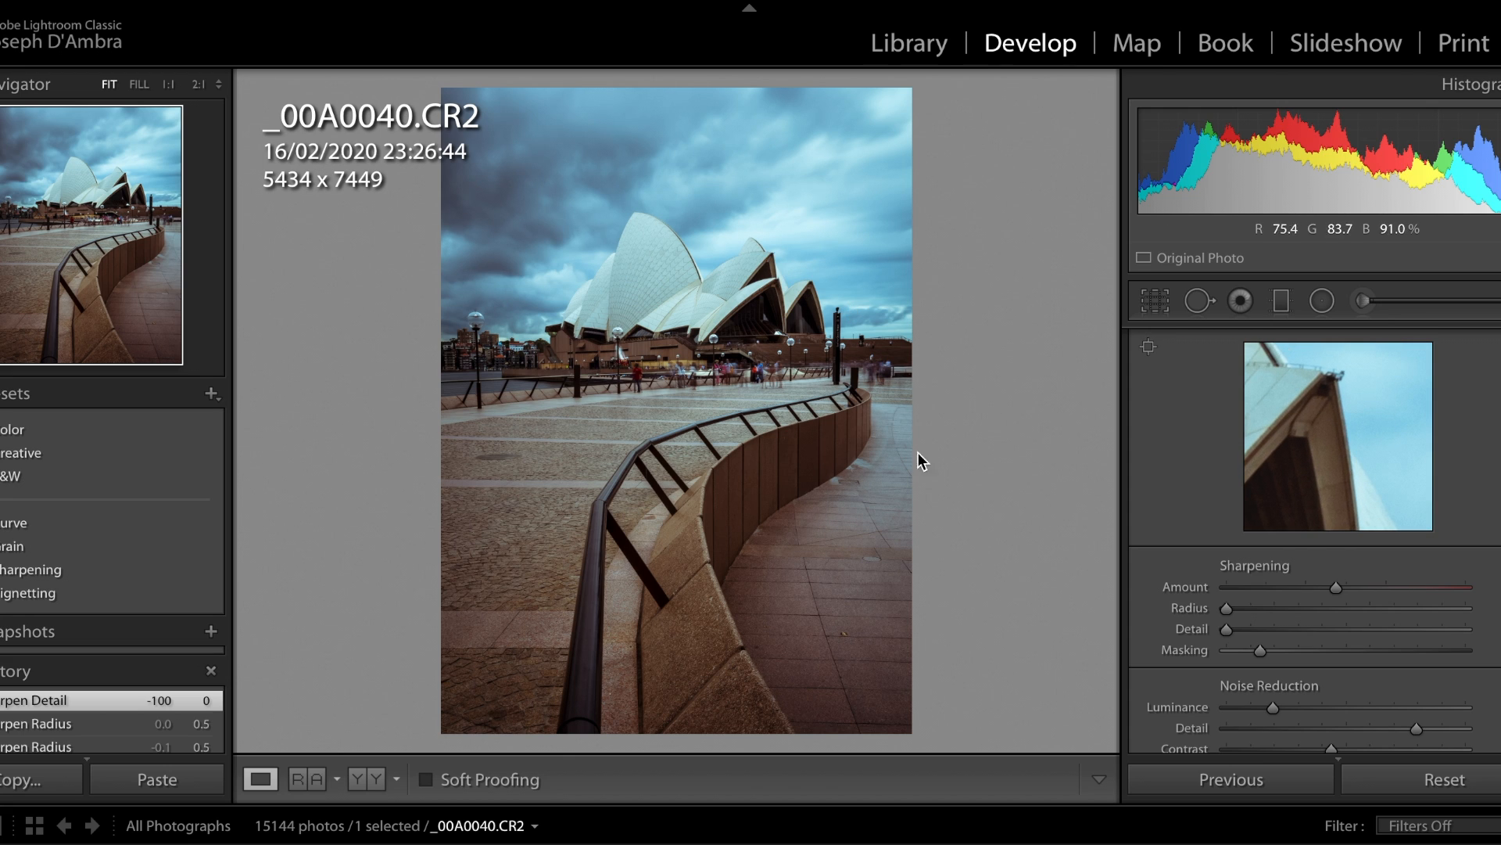
left_click(1294, 629)
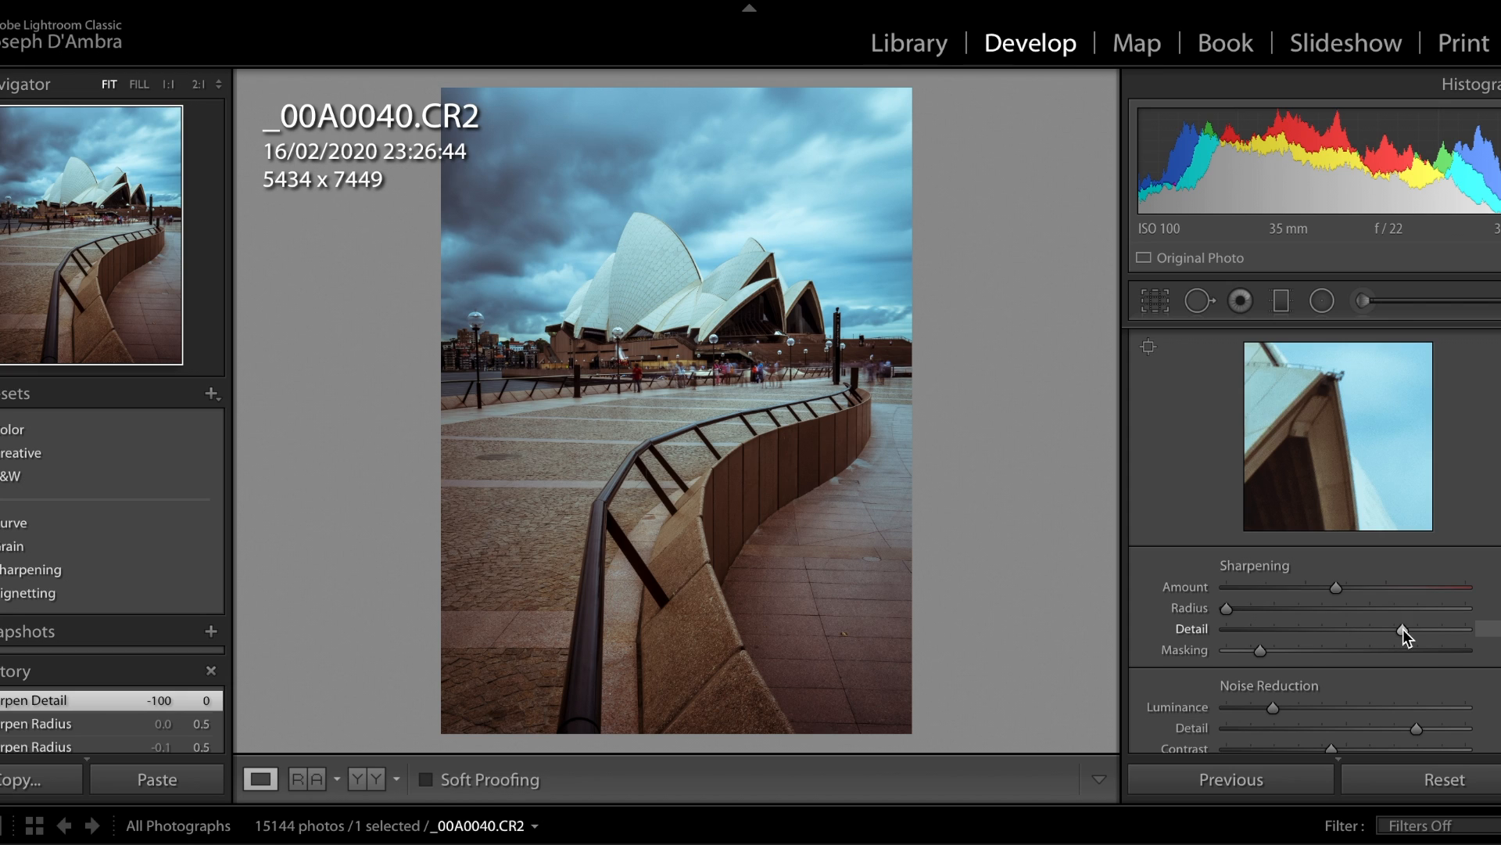
left_click_drag(1448, 627, 1475, 628)
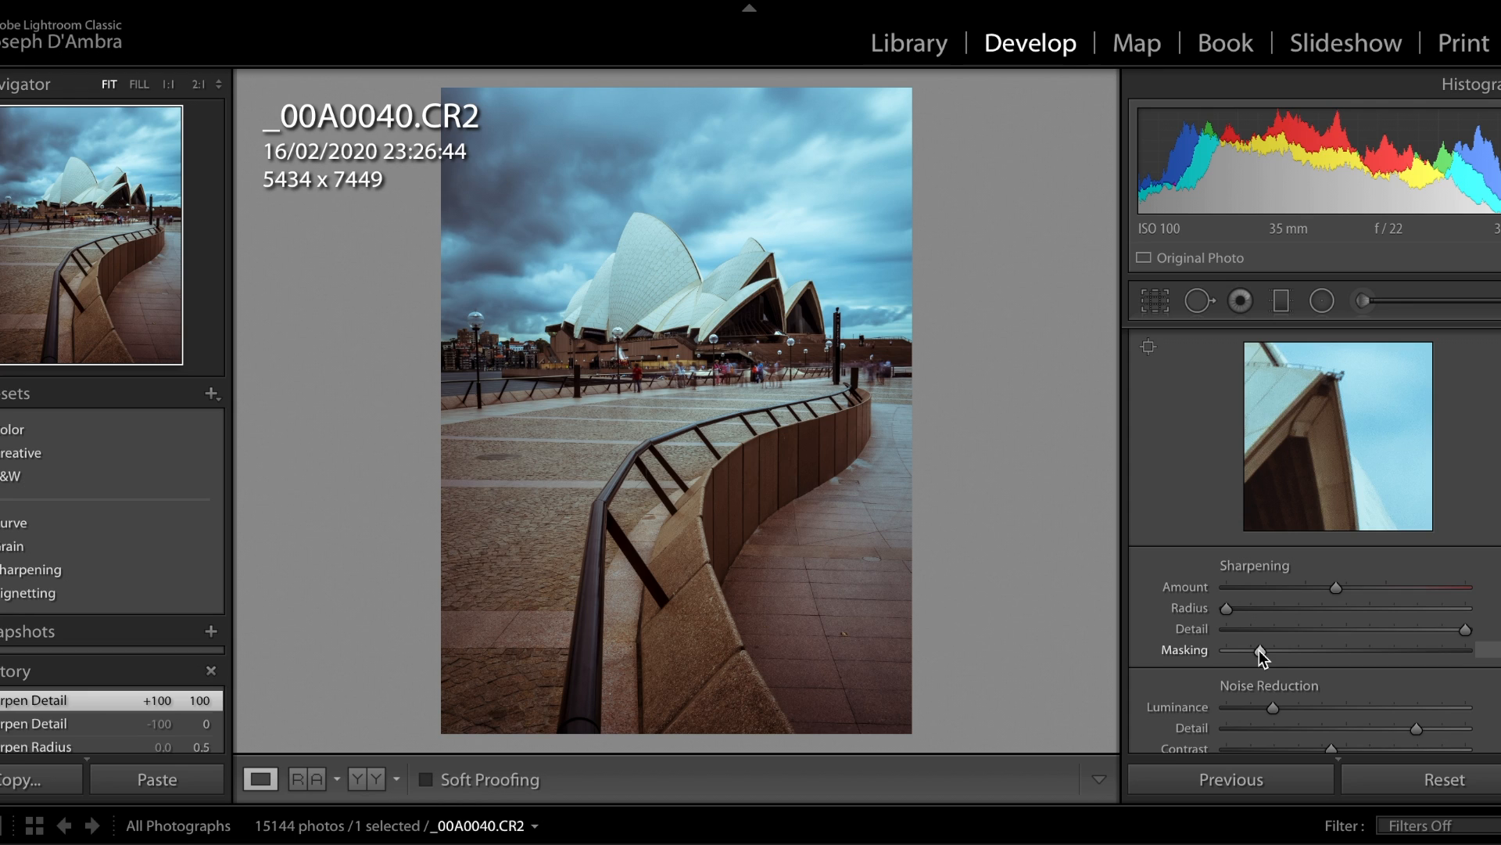
Set the sharpening Masking to 12, judging the affected edges in the black-and-white mask view.
left_click_drag(1259, 650, 1226, 650)
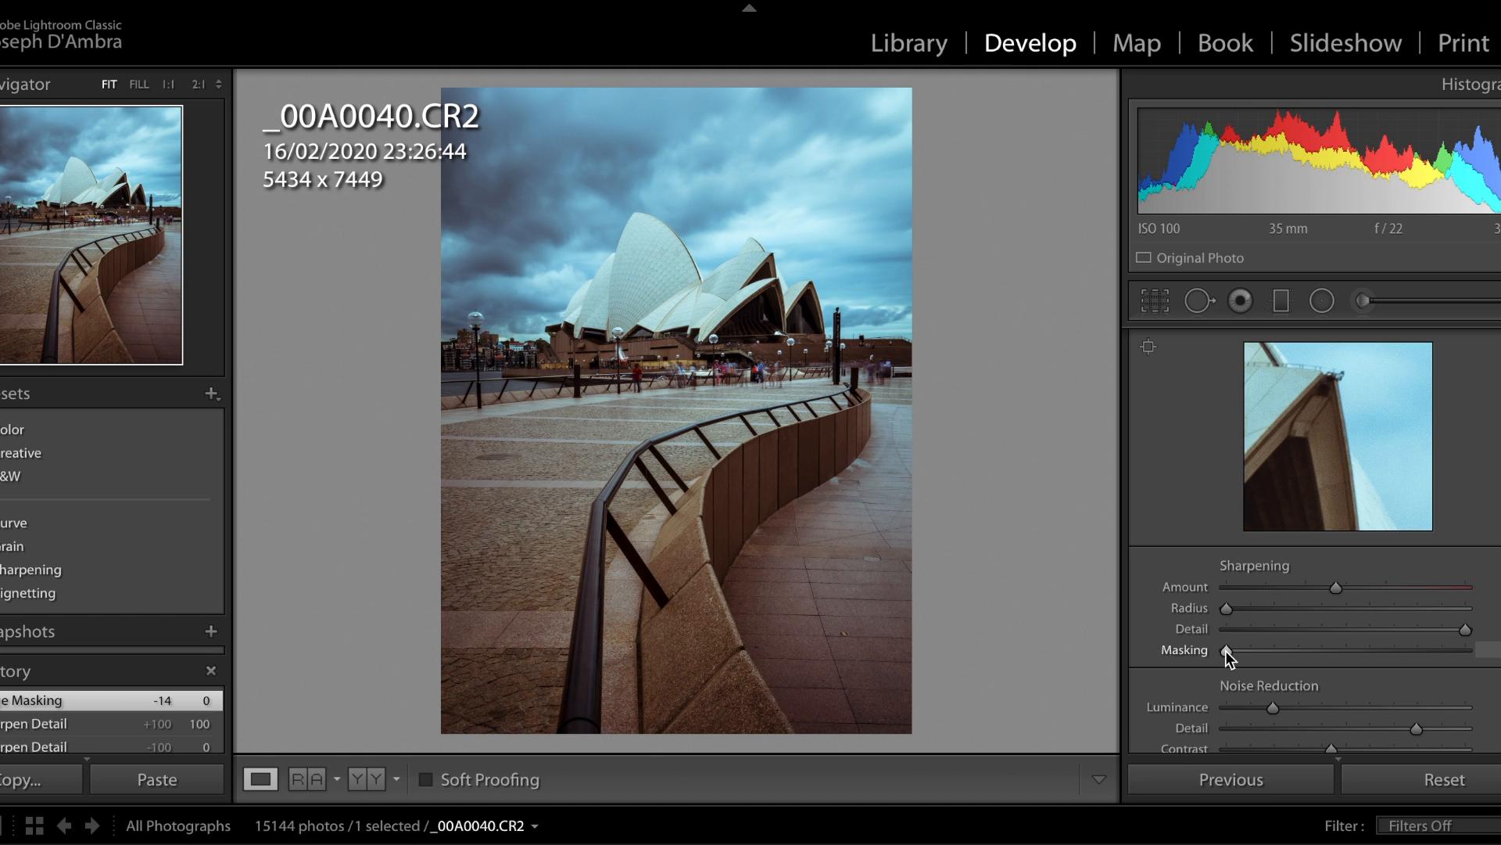
key("alt")
left_click_drag(1227, 657, 1251, 650)
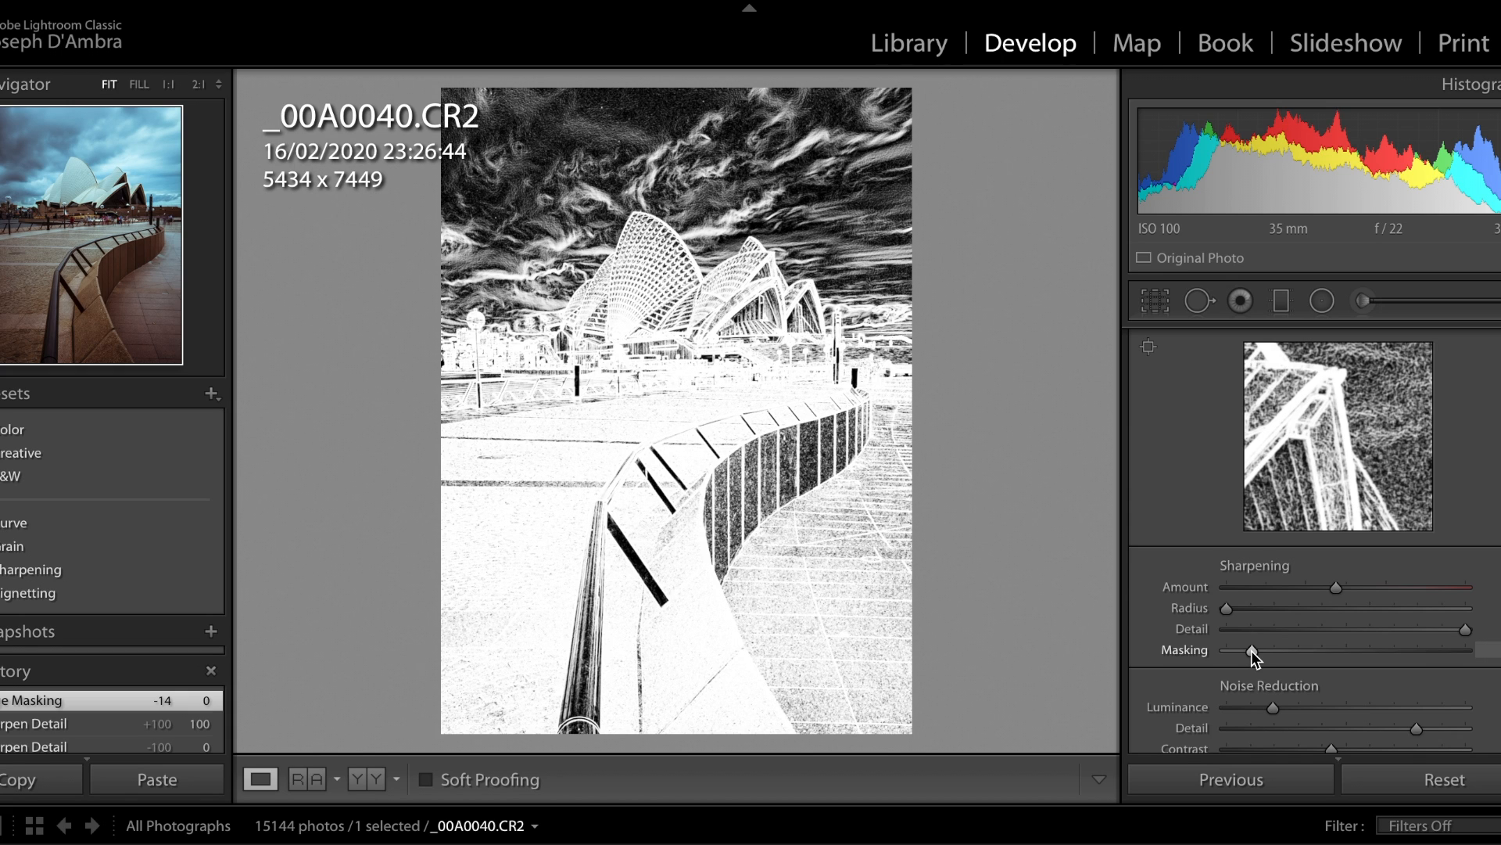
left_click_drag(1253, 651, 1256, 651)
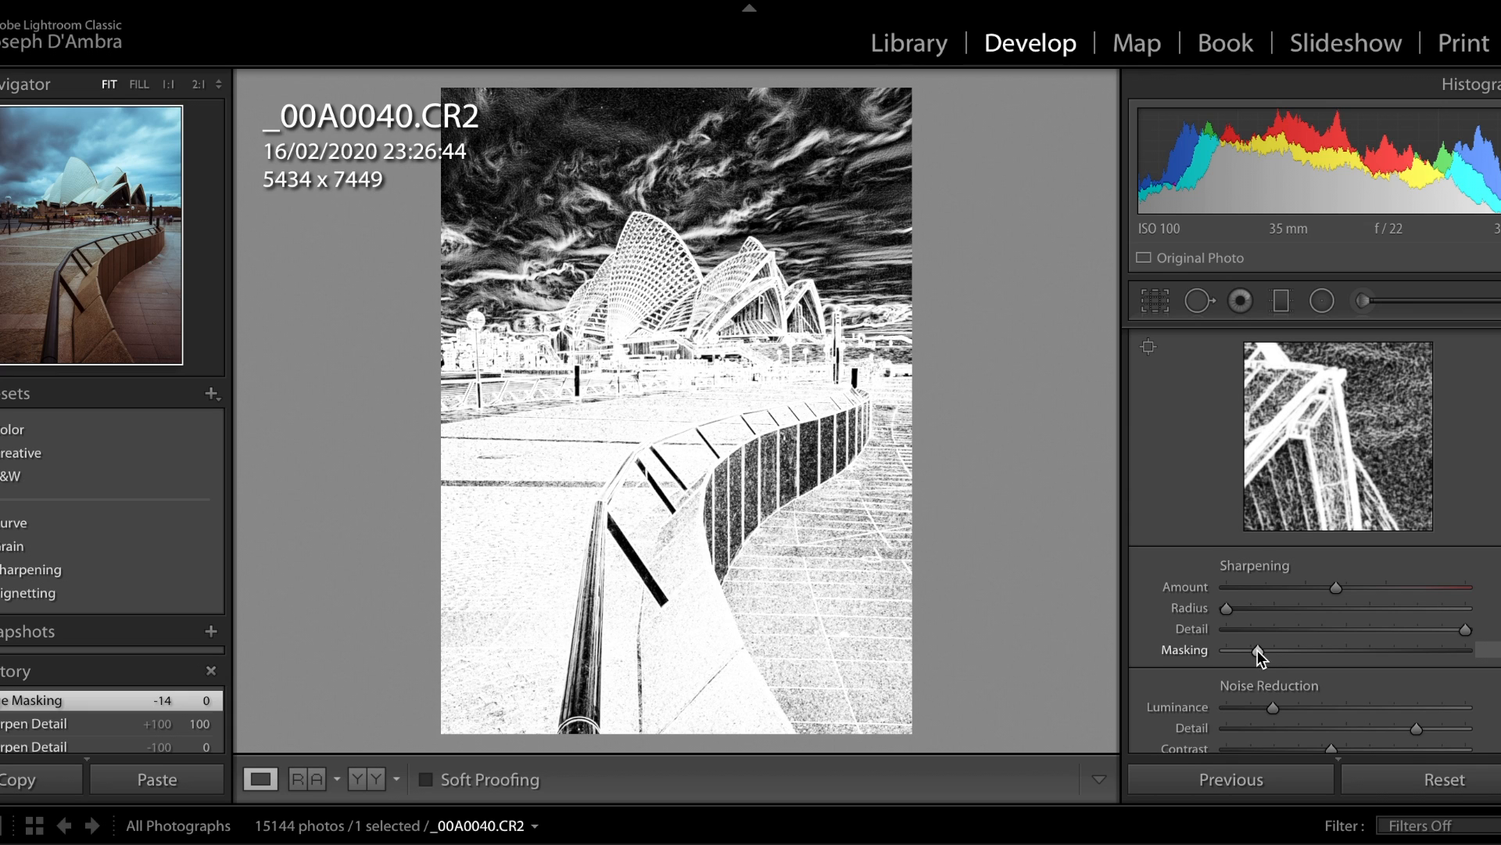
mouse_move(1256, 649)
left_mouse_down()
mouse_move(1213, 651)
mouse_move(1250, 649)
left_mouse_up()
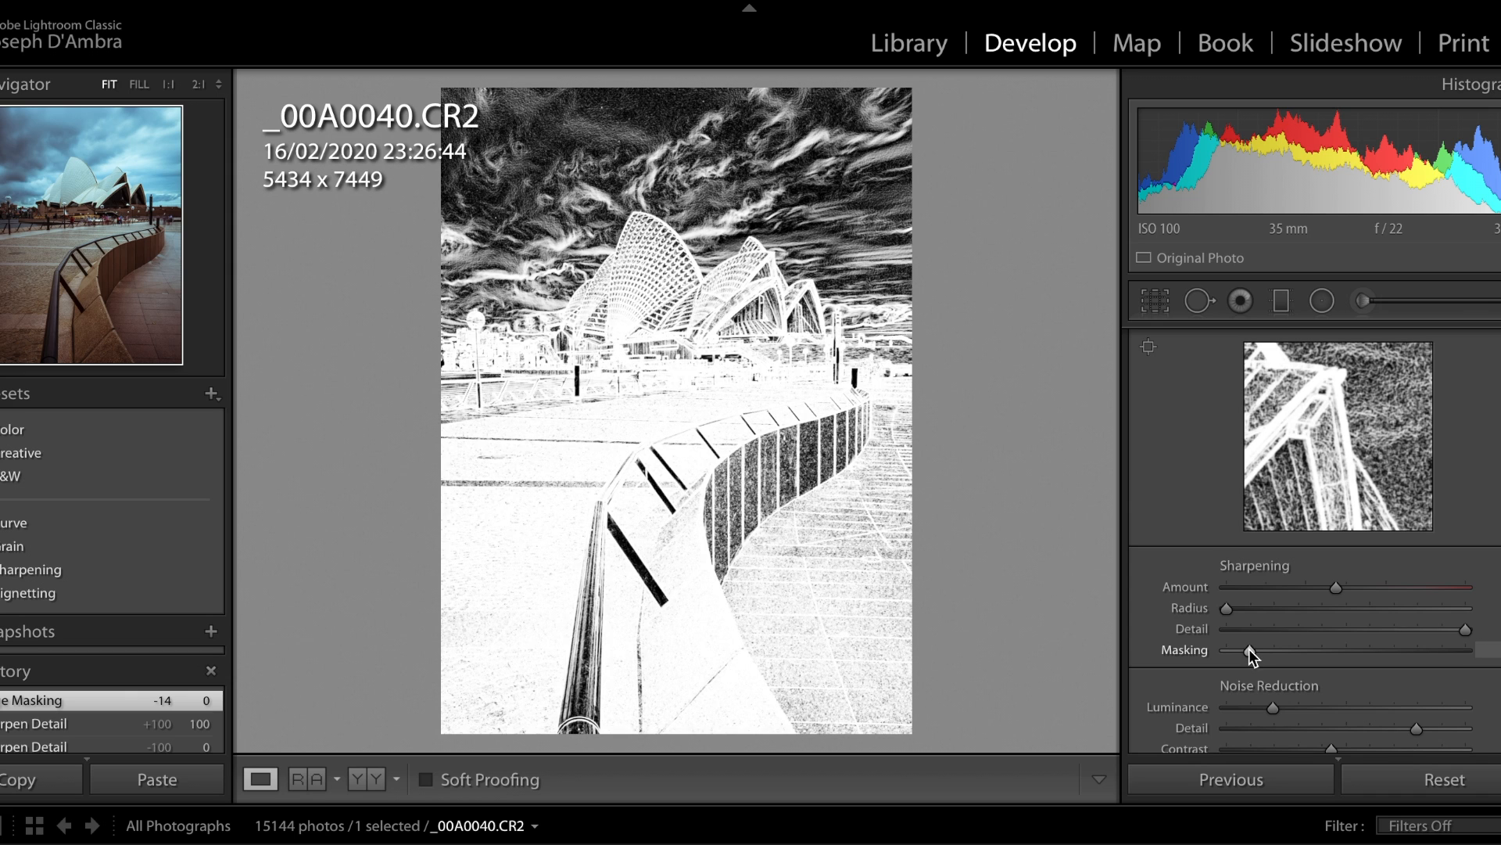
left_click_drag(1249, 650, 1253, 652)
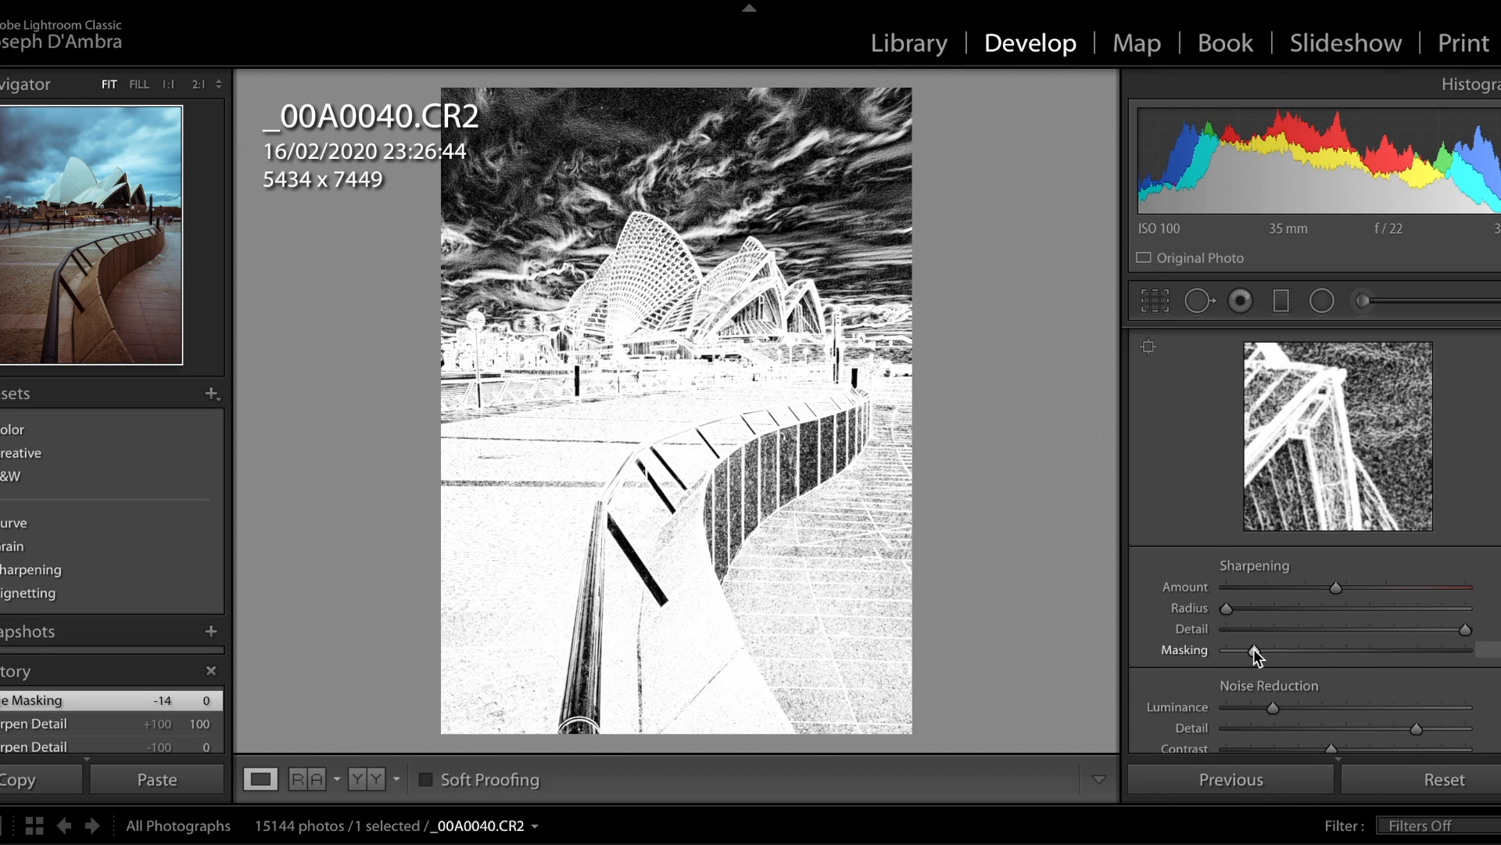
left_click_drag(1257, 656, 1257, 655)
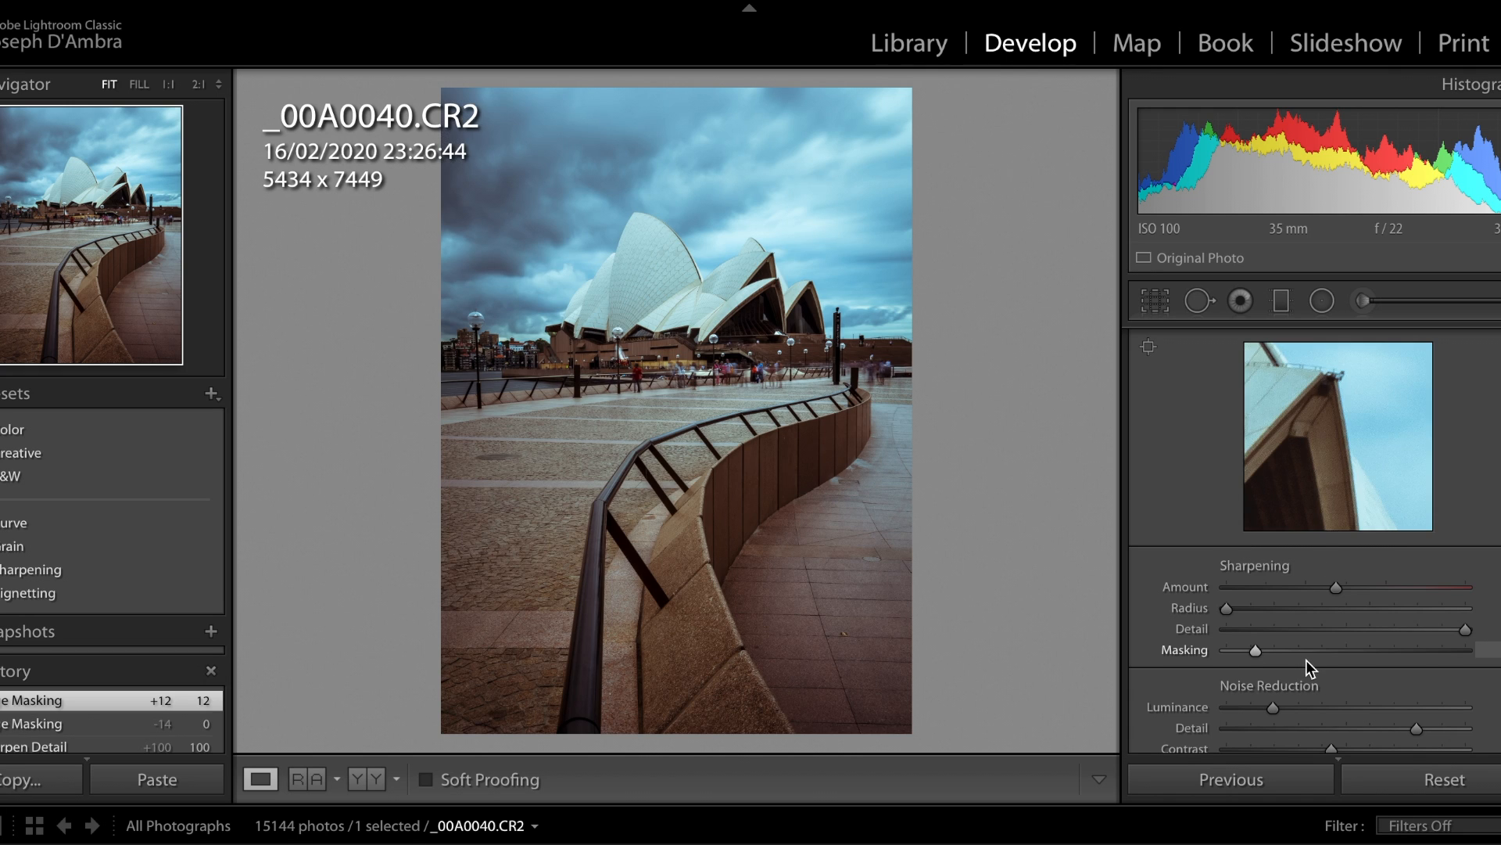
Set the Luminance noise reduction to 0 to expose the photo's untreated noise.
scroll(1306, 660, "down", 2)
scroll(1306, 659, "down", 2)
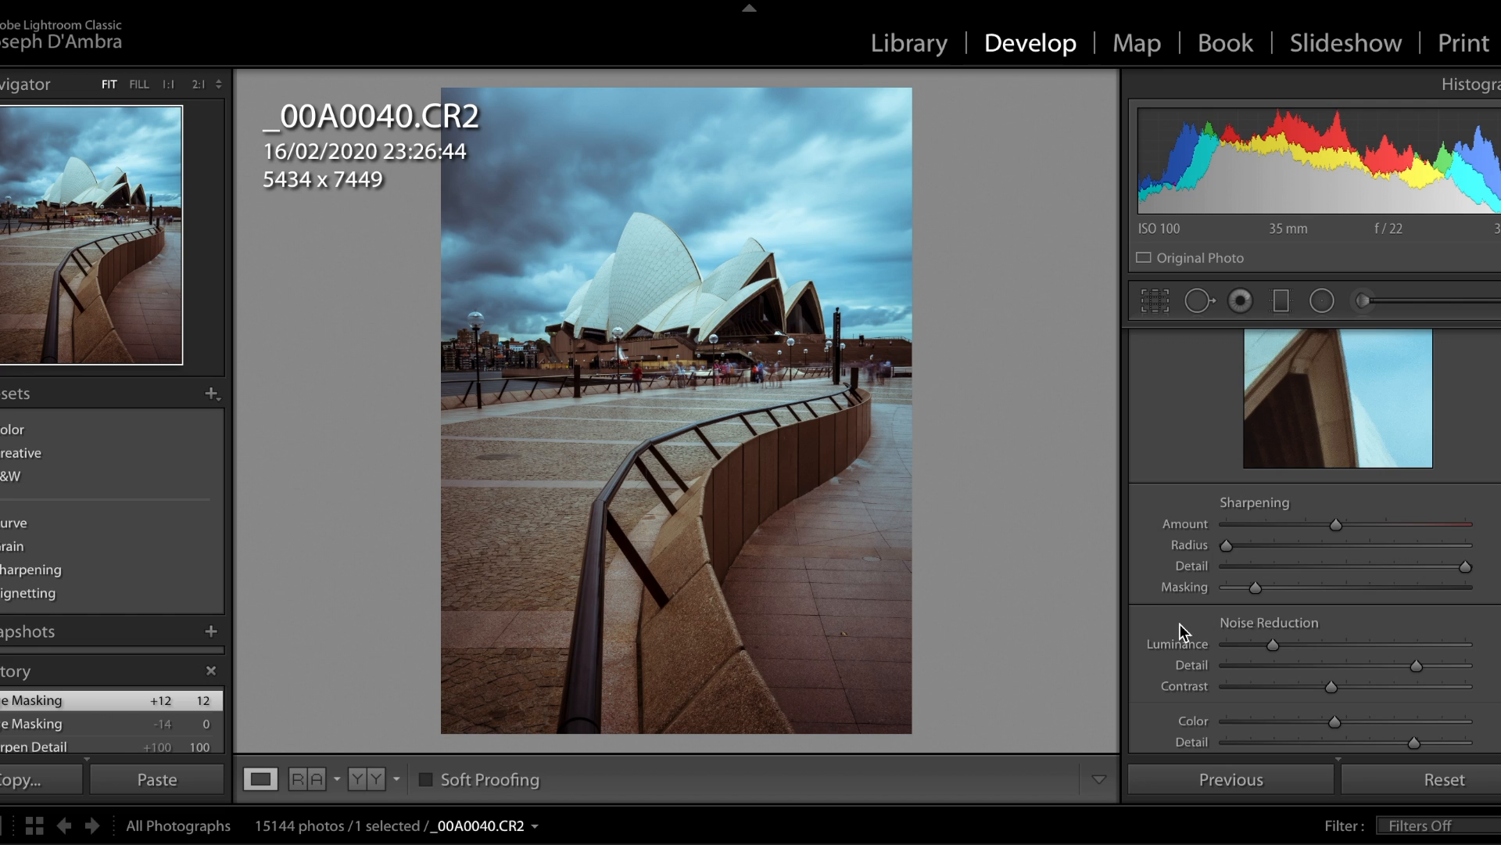
scroll(1181, 624, "down", 2)
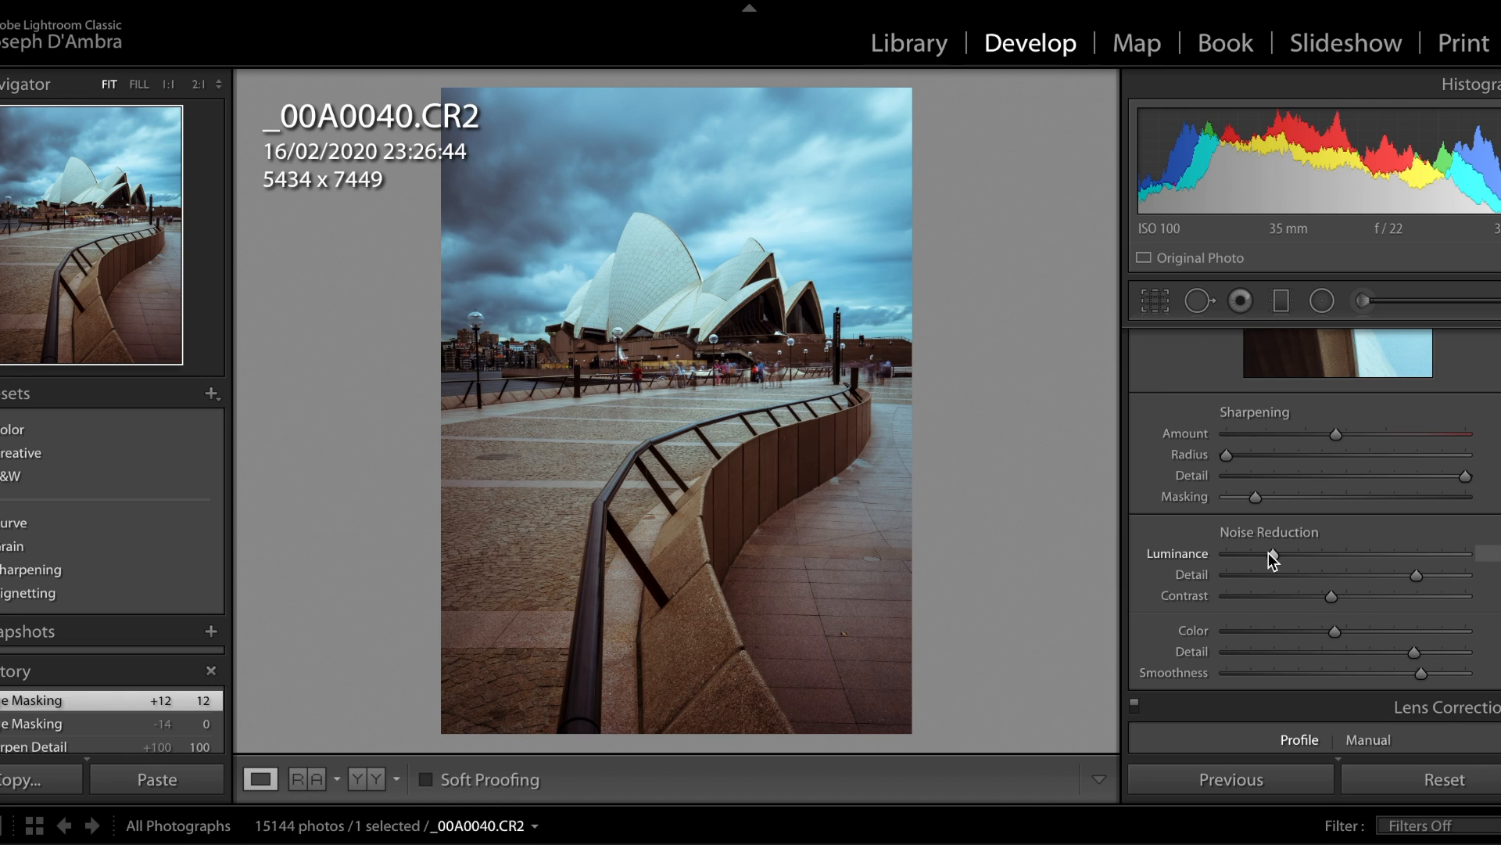
left_click_drag(1268, 552, 1218, 552)
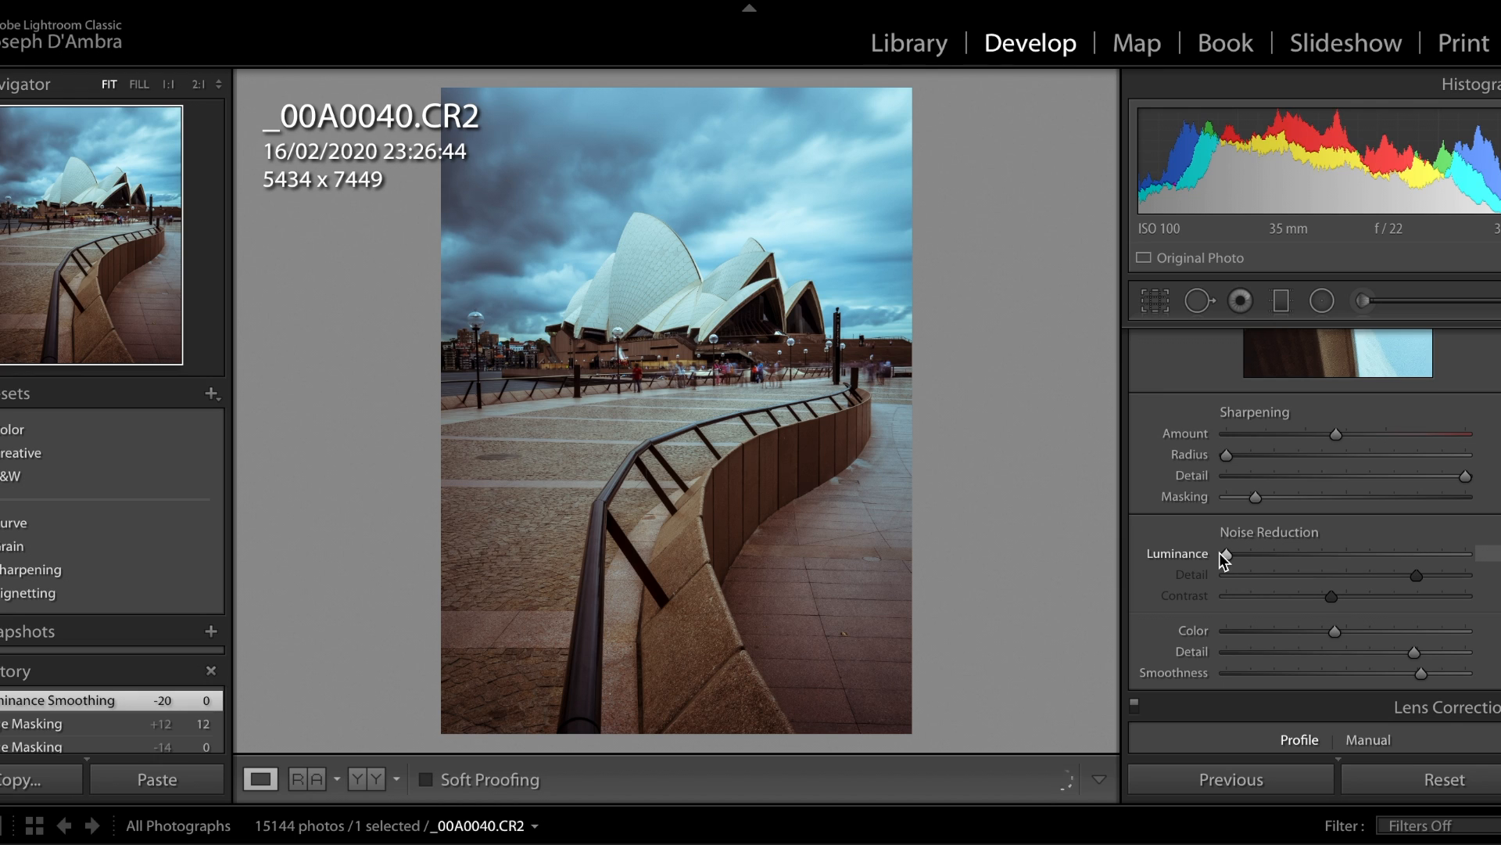
Examine the noise in the detail preview and at 1:1 across the largest sail and the building below, returning to the fitted view.
scroll(1342, 396, "up", 3)
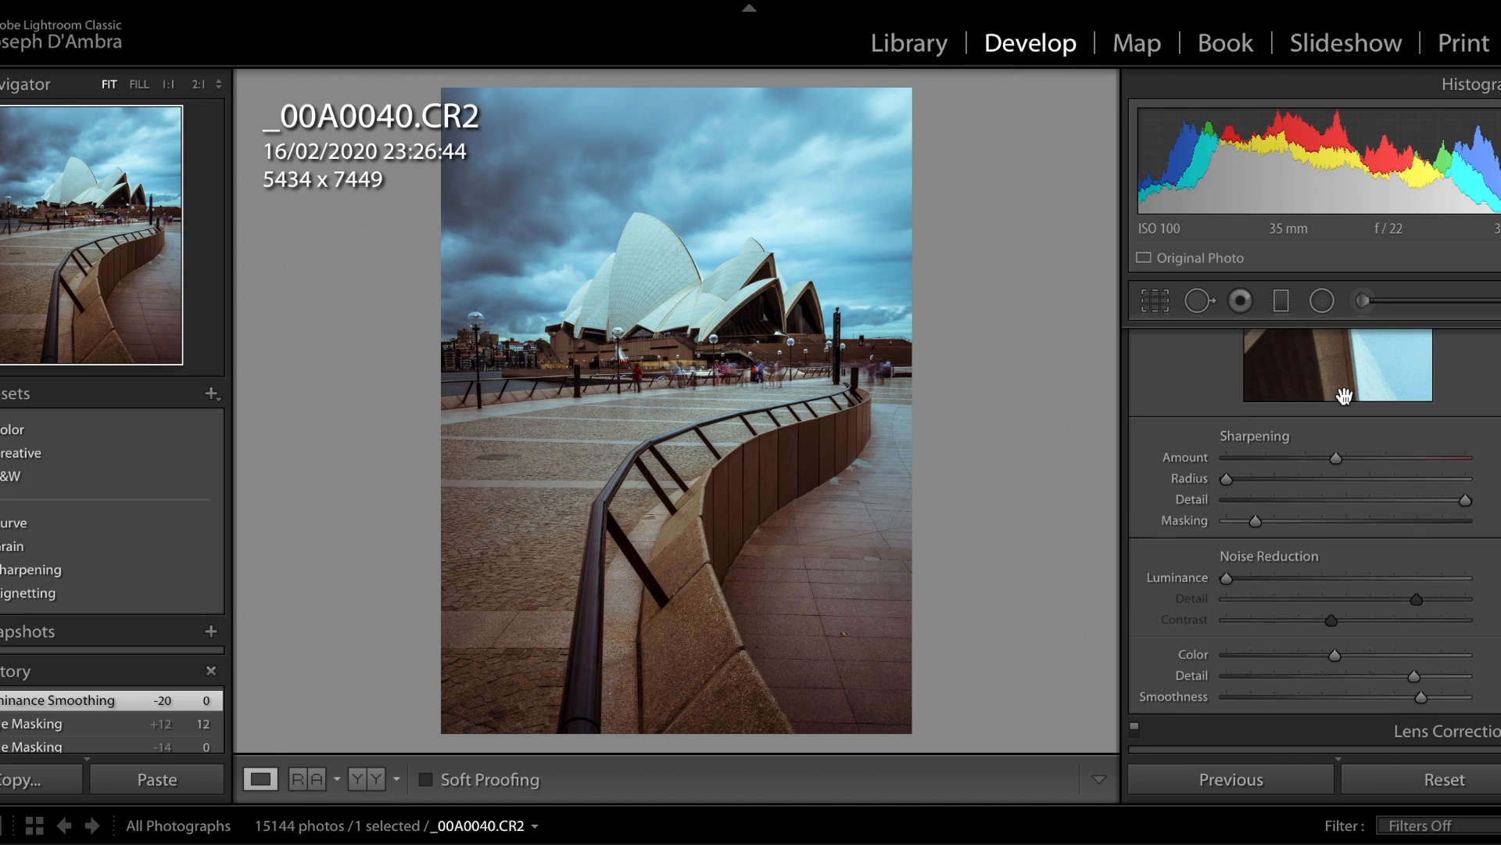
scroll(1345, 396, "down", 1)
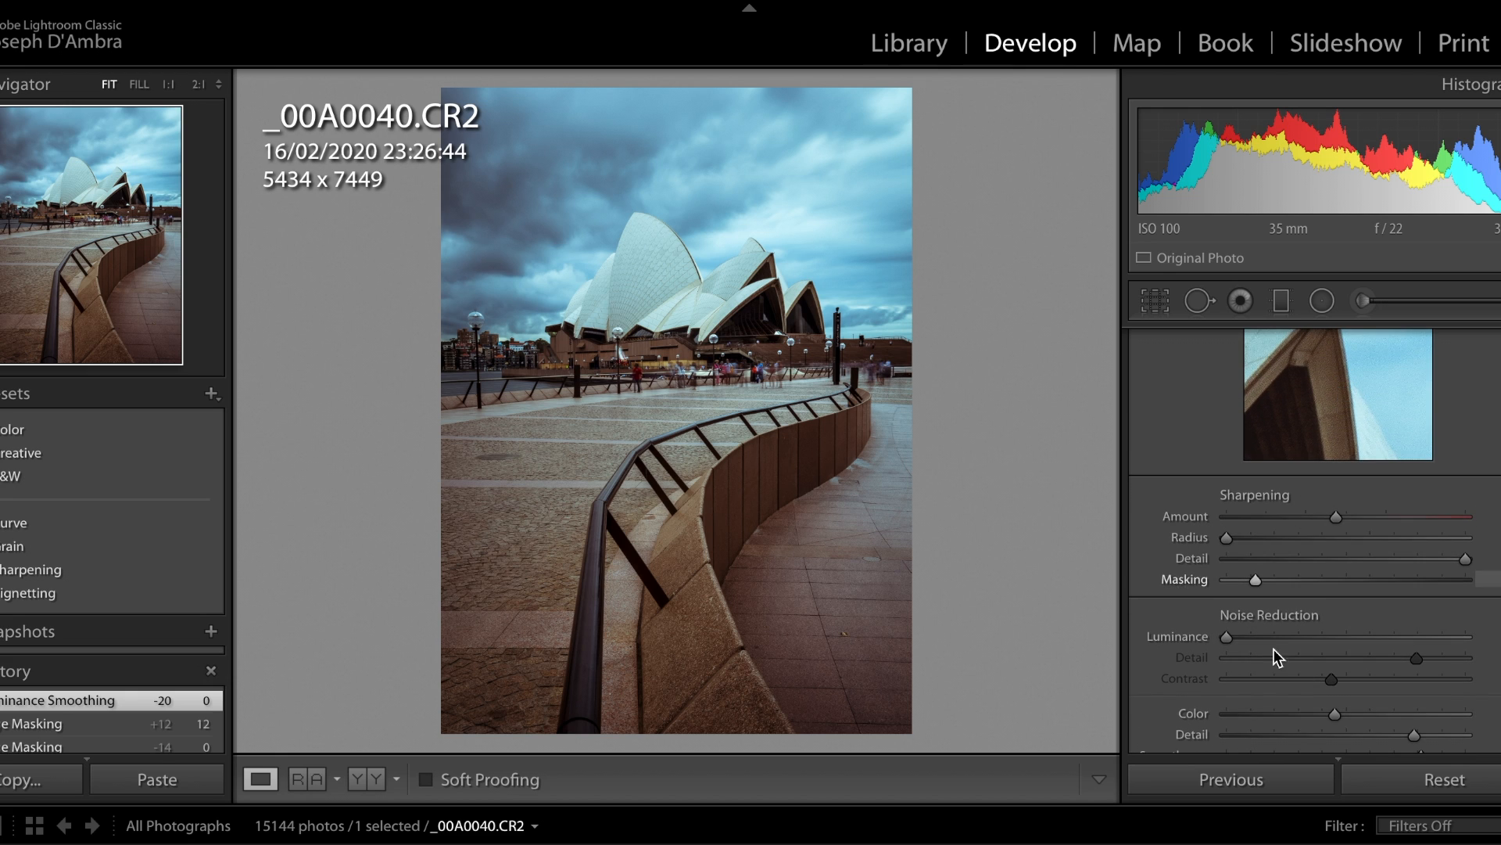
scroll(1321, 426, "up", 2)
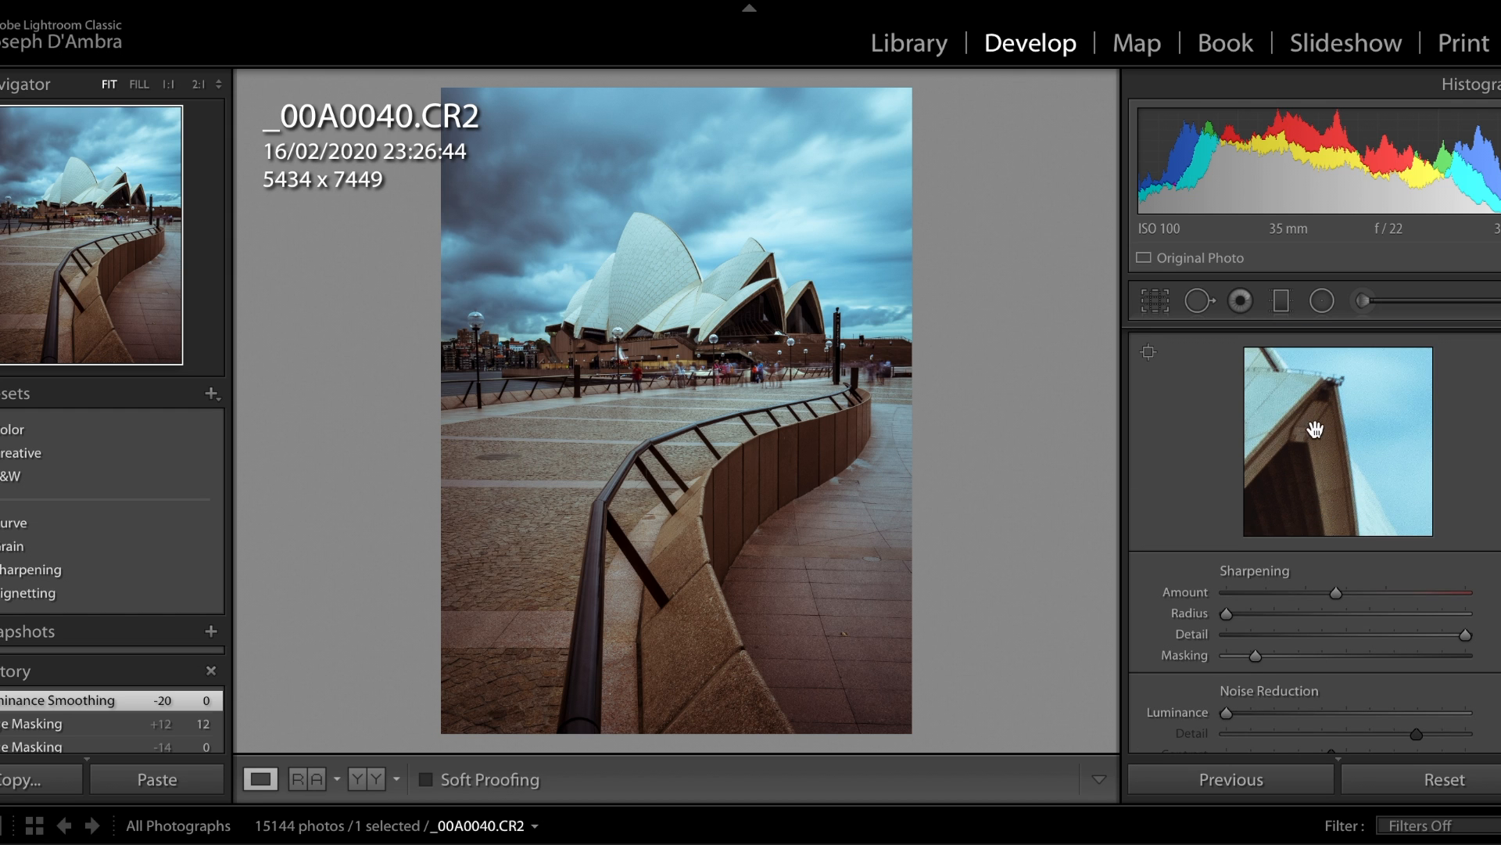
left_click_drag(636, 273, 844, 359)
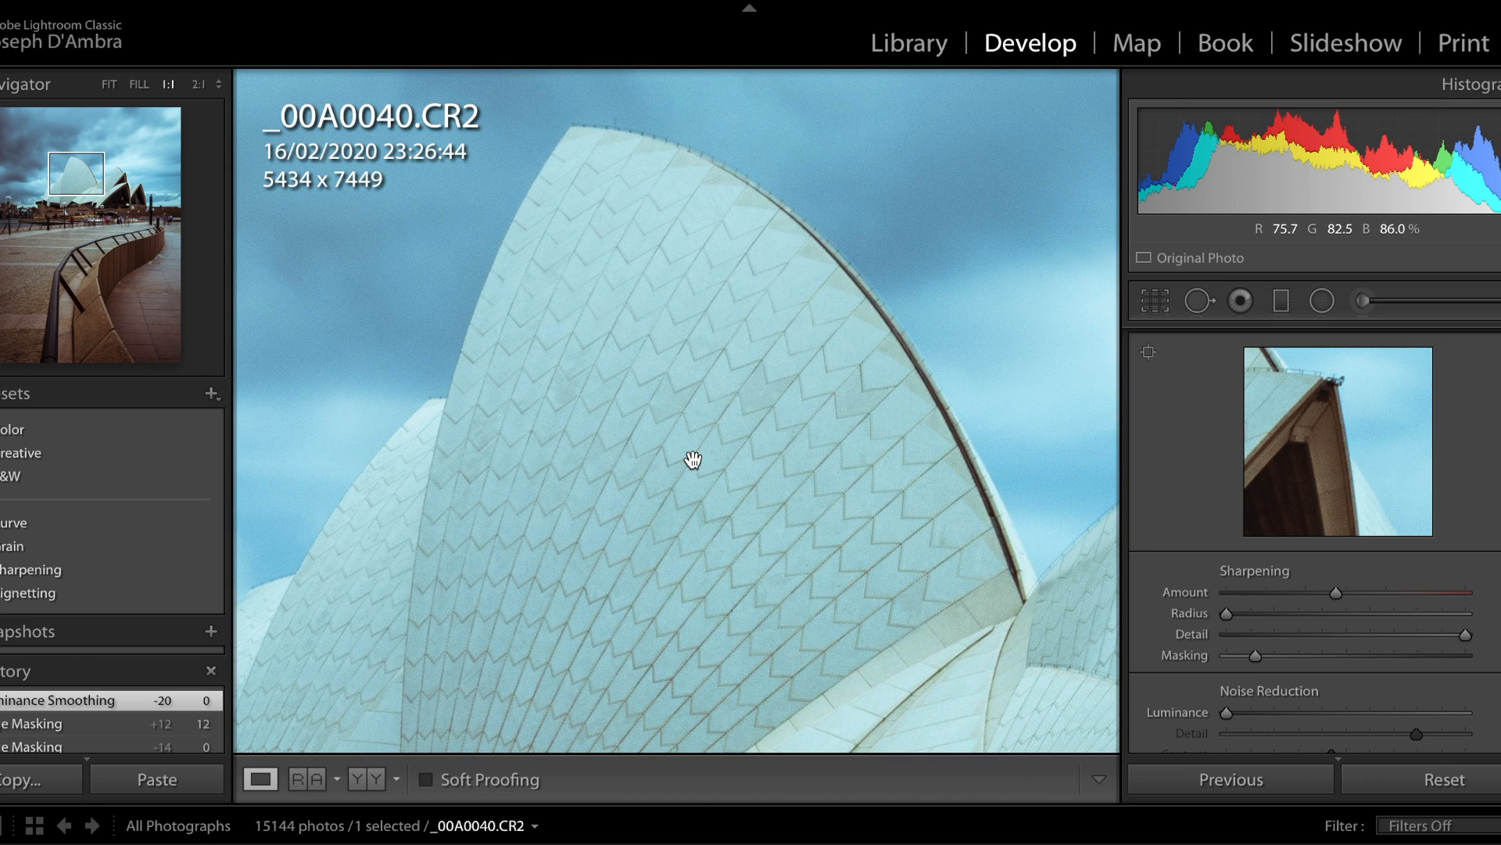
left_click_drag(777, 327, 874, 204)
mouse_move(597, 508)
left_mouse_down()
mouse_move(739, 177)
mouse_move(696, 171)
left_mouse_up()
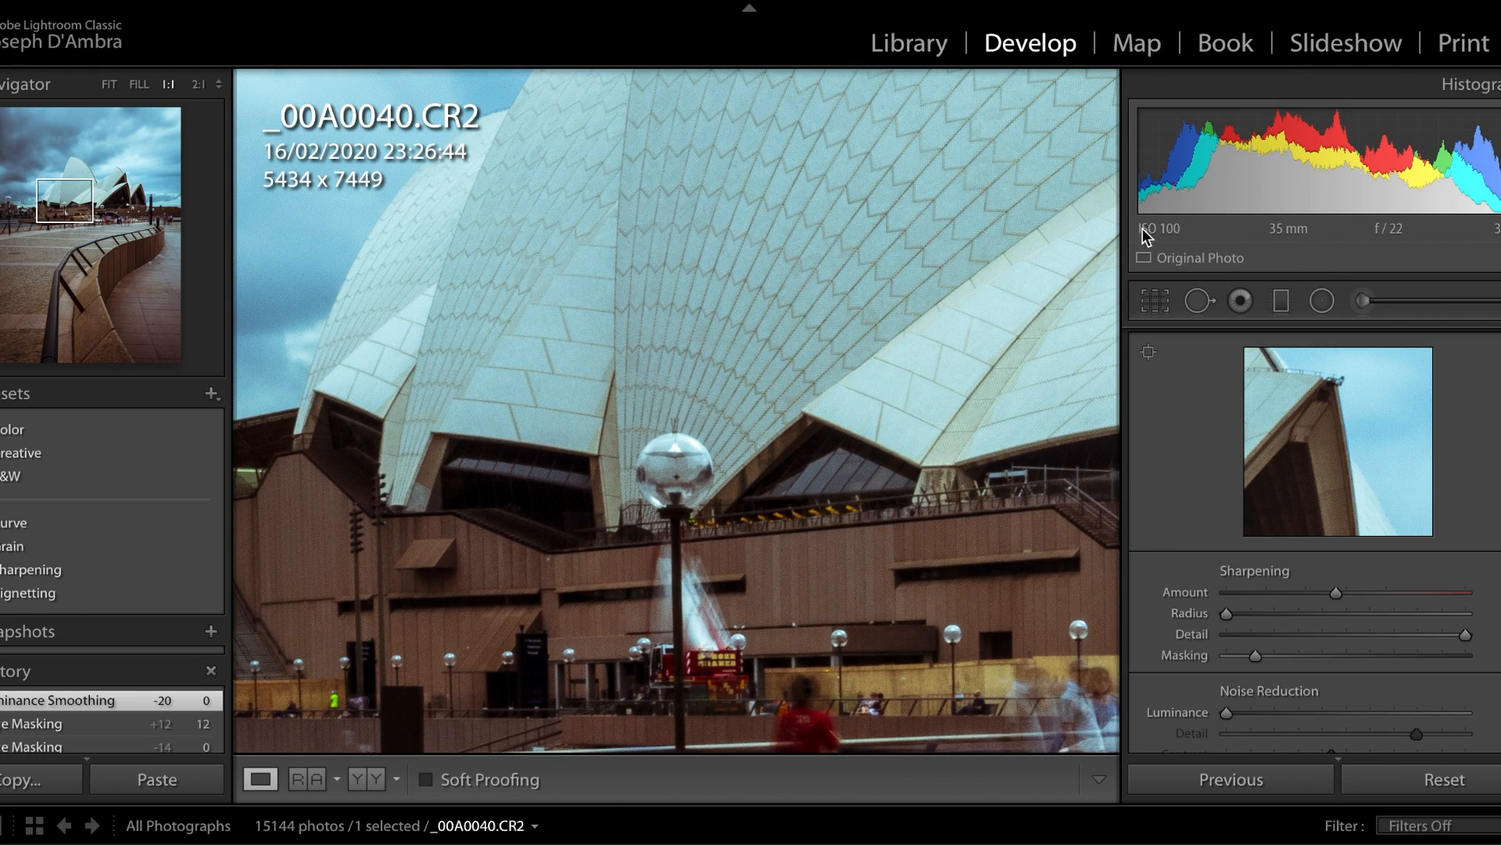
left_click_drag(763, 251, 677, 516)
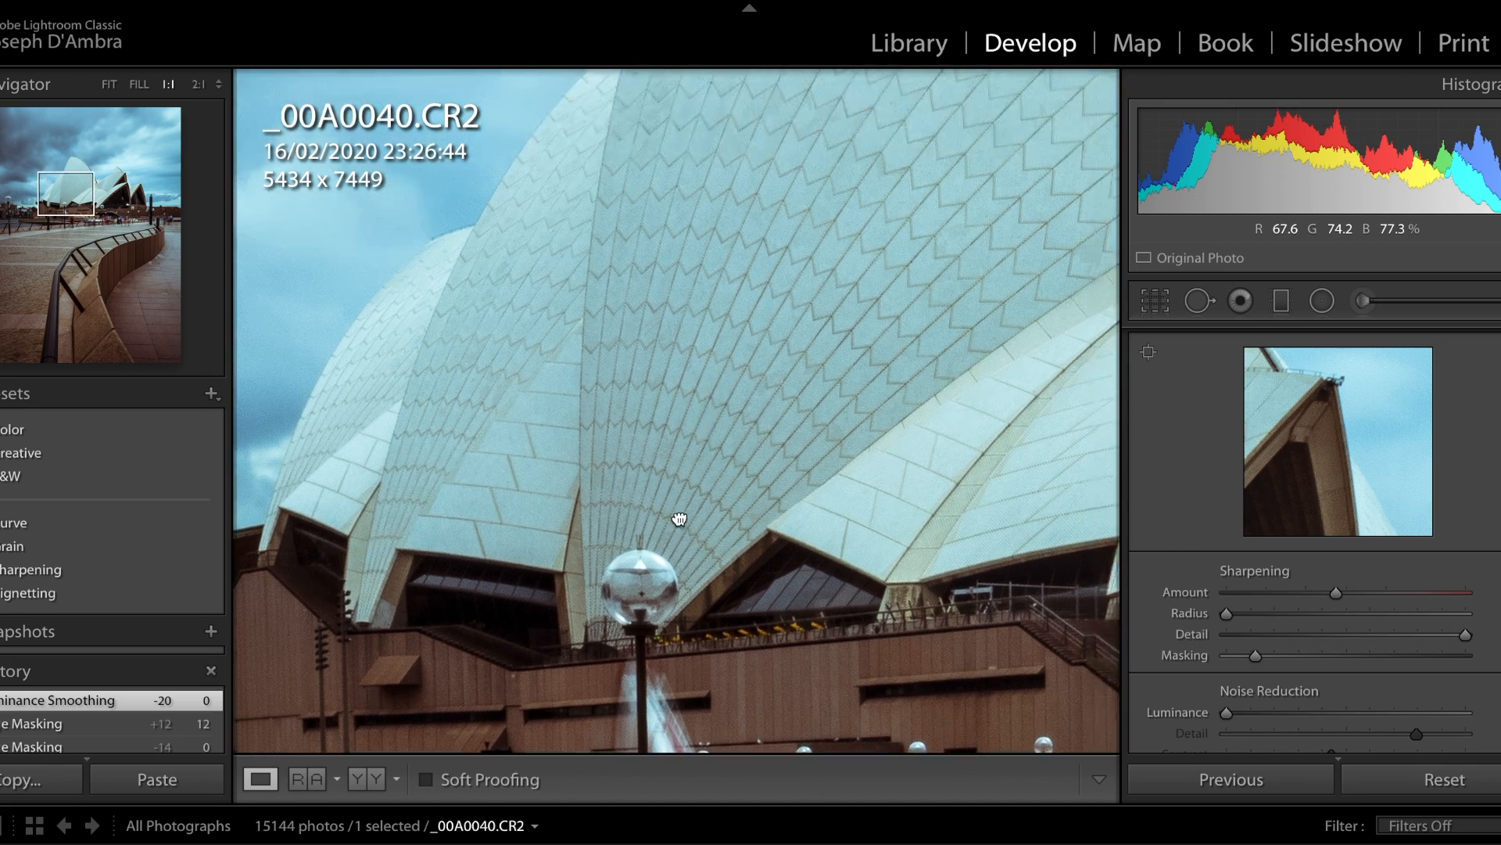
left_click(826, 328)
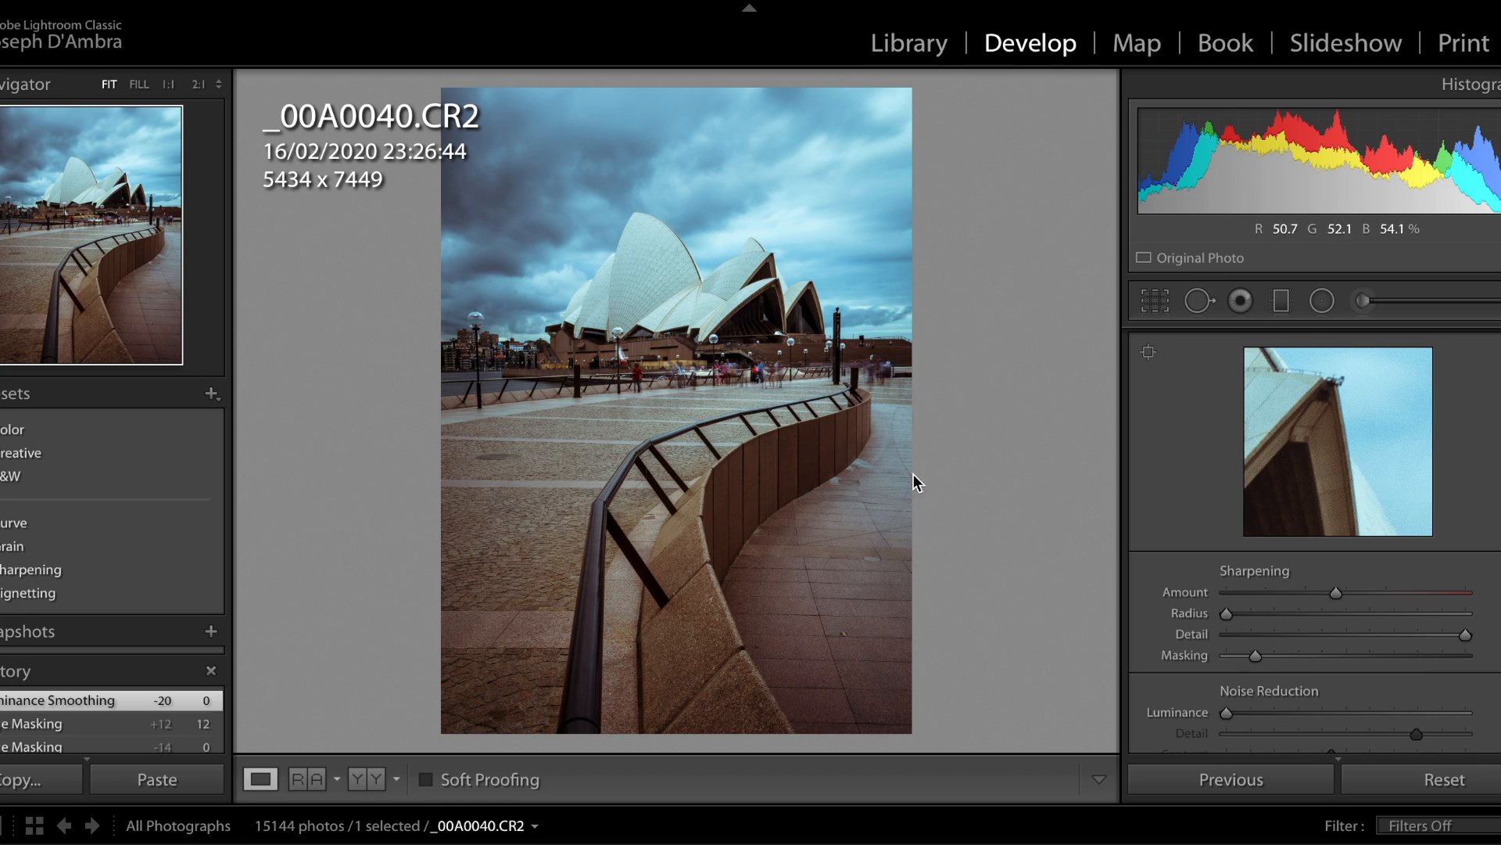
Raise the Luminance noise reduction, testing several strengths, and settle on 18.
scroll(1161, 651, "down", 3)
scroll(1197, 657, "up", 2)
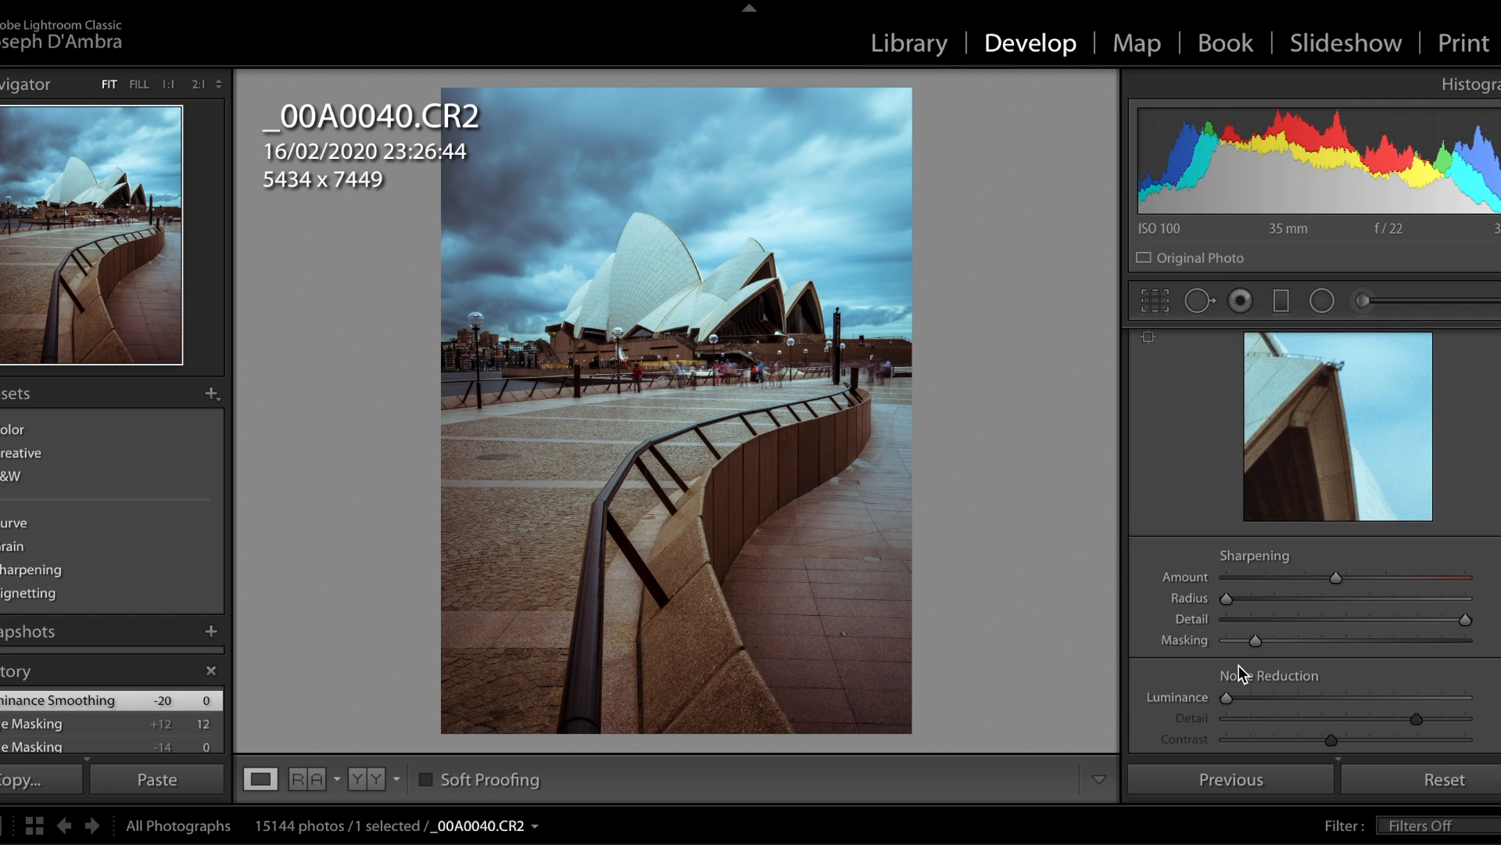
left_click(1264, 698)
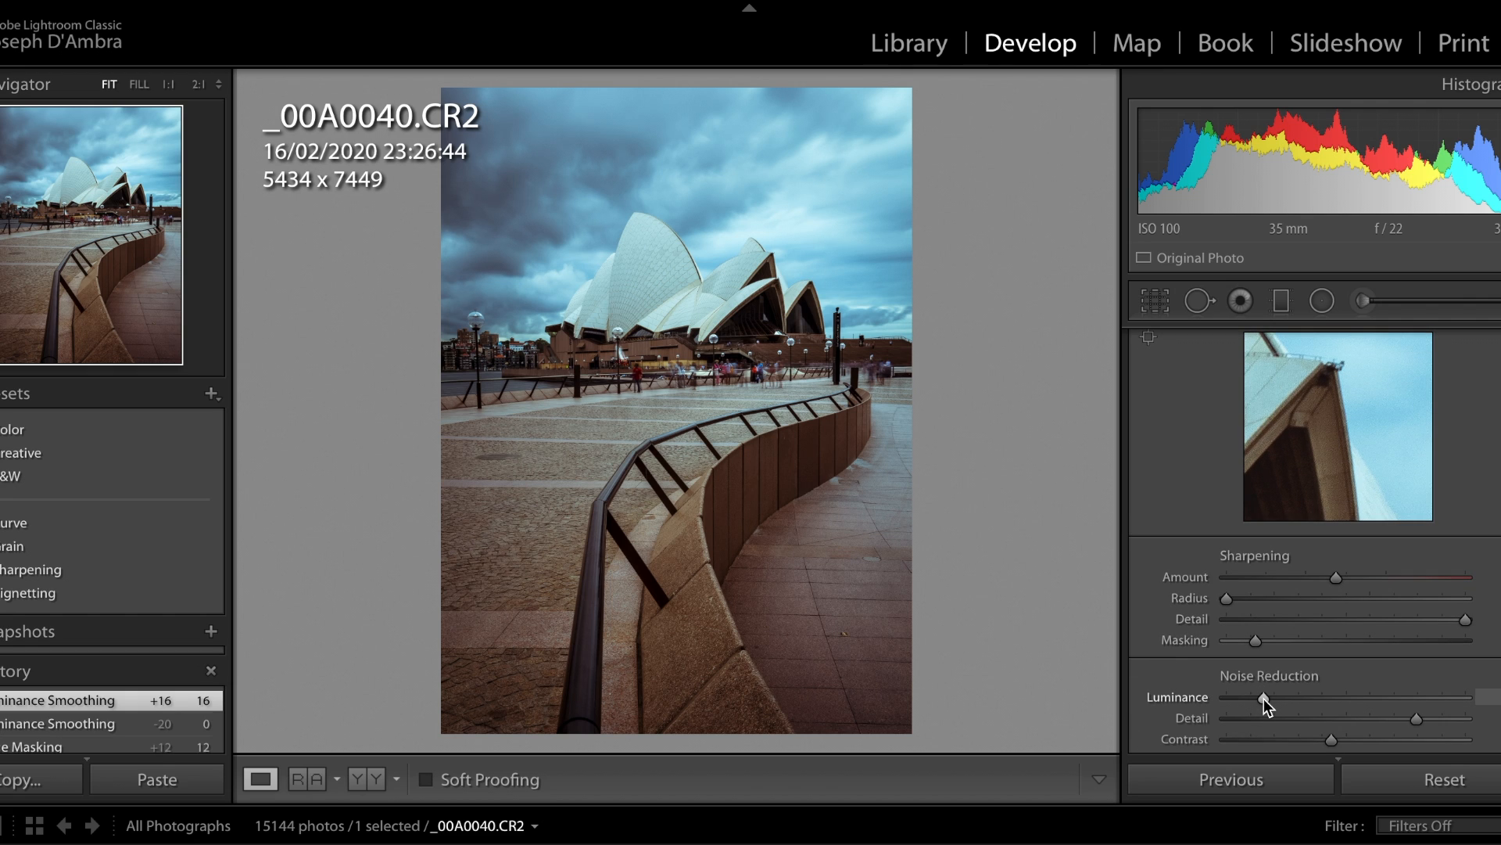
left_click(1273, 698)
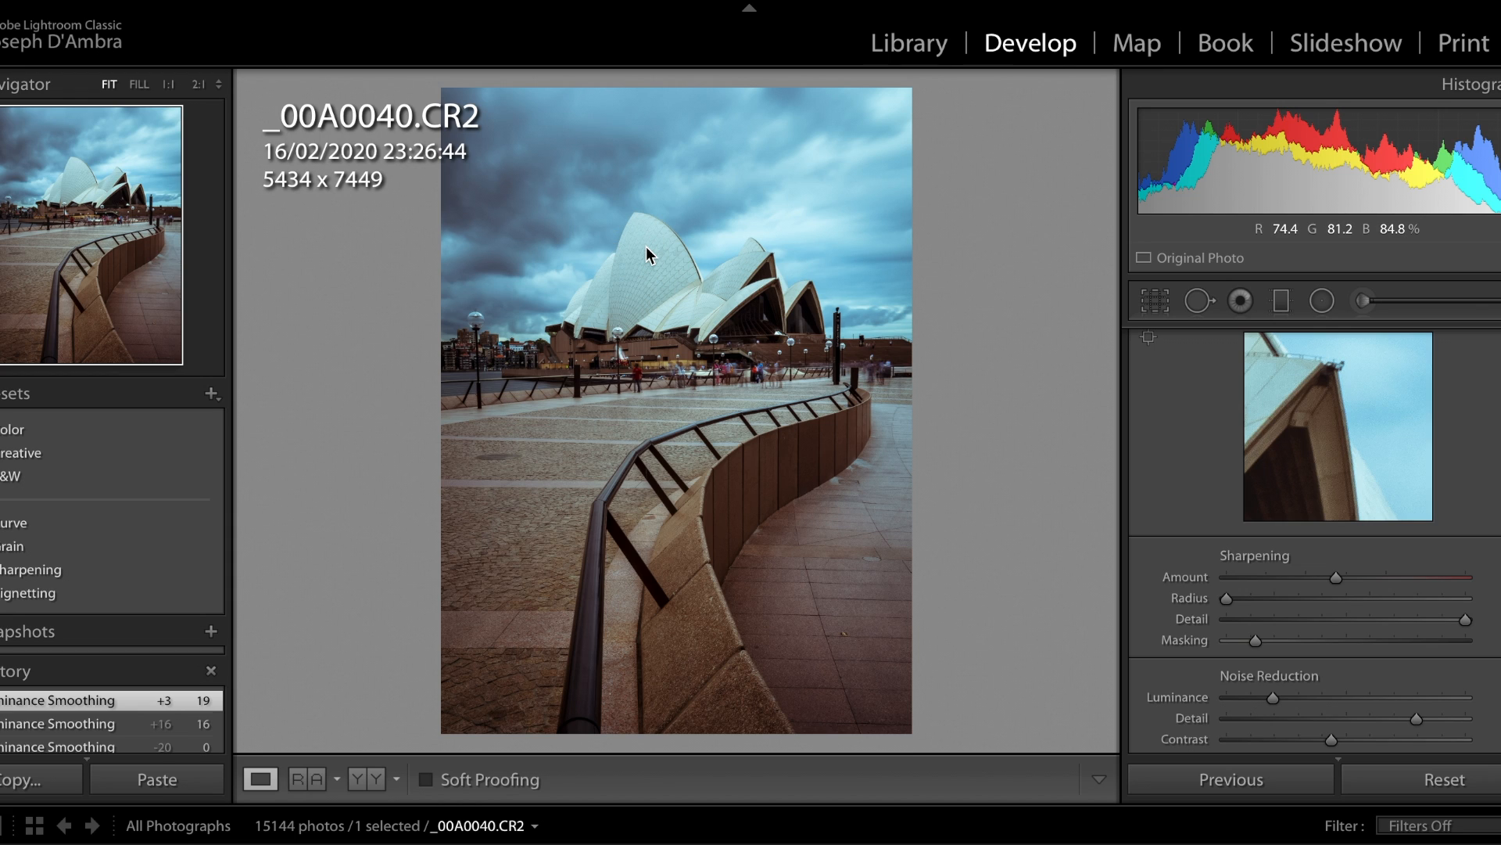
scroll(1243, 708, "down", 2)
scroll(1243, 705, "down", 1)
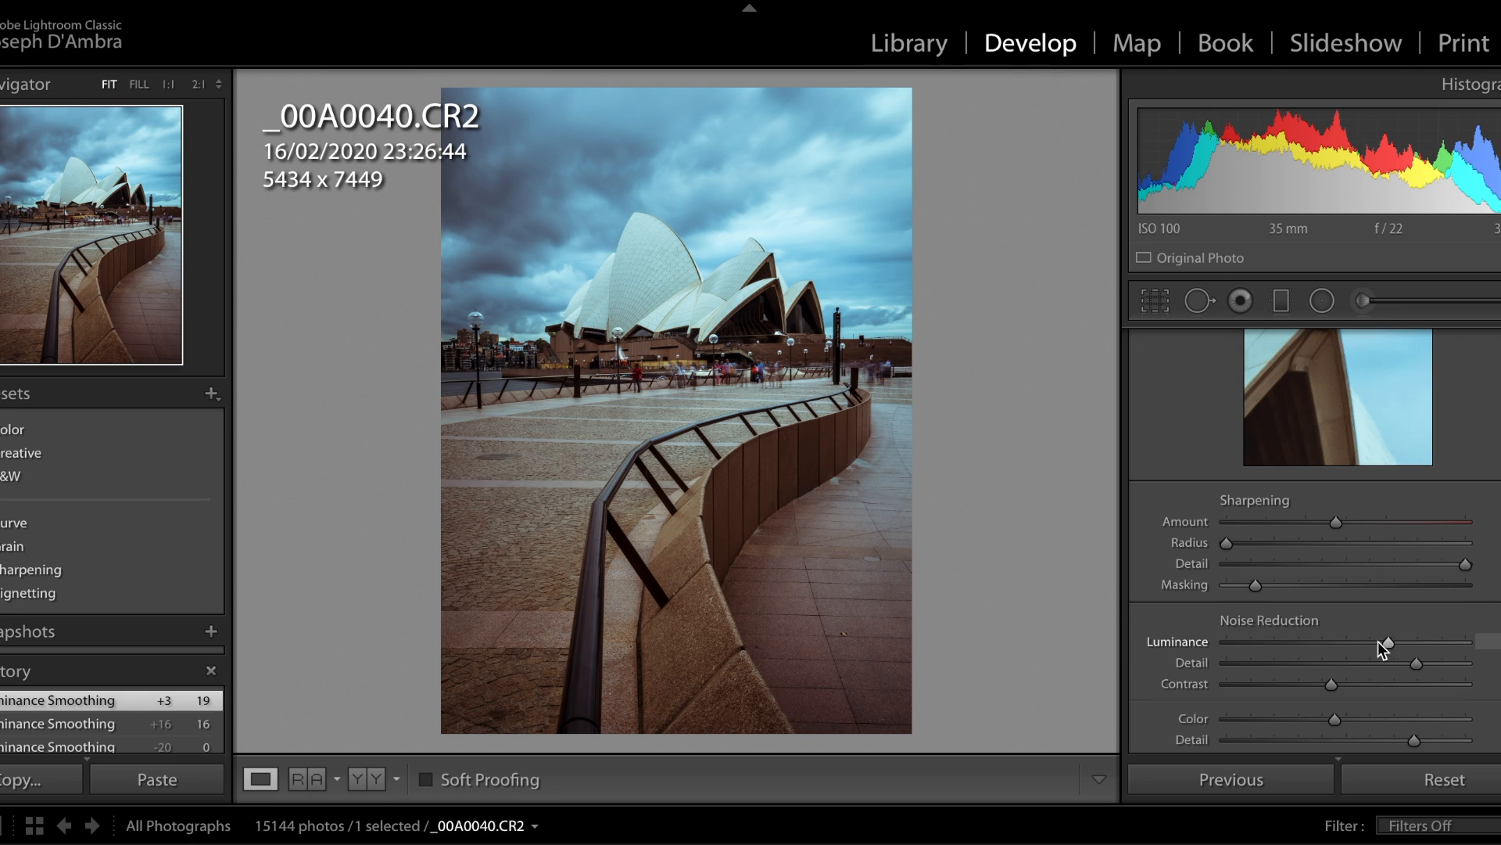
left_click(1267, 641)
Set the luminance noise reduction Detail to 78 and check the detail preview.
scroll(1307, 641, "down", 1)
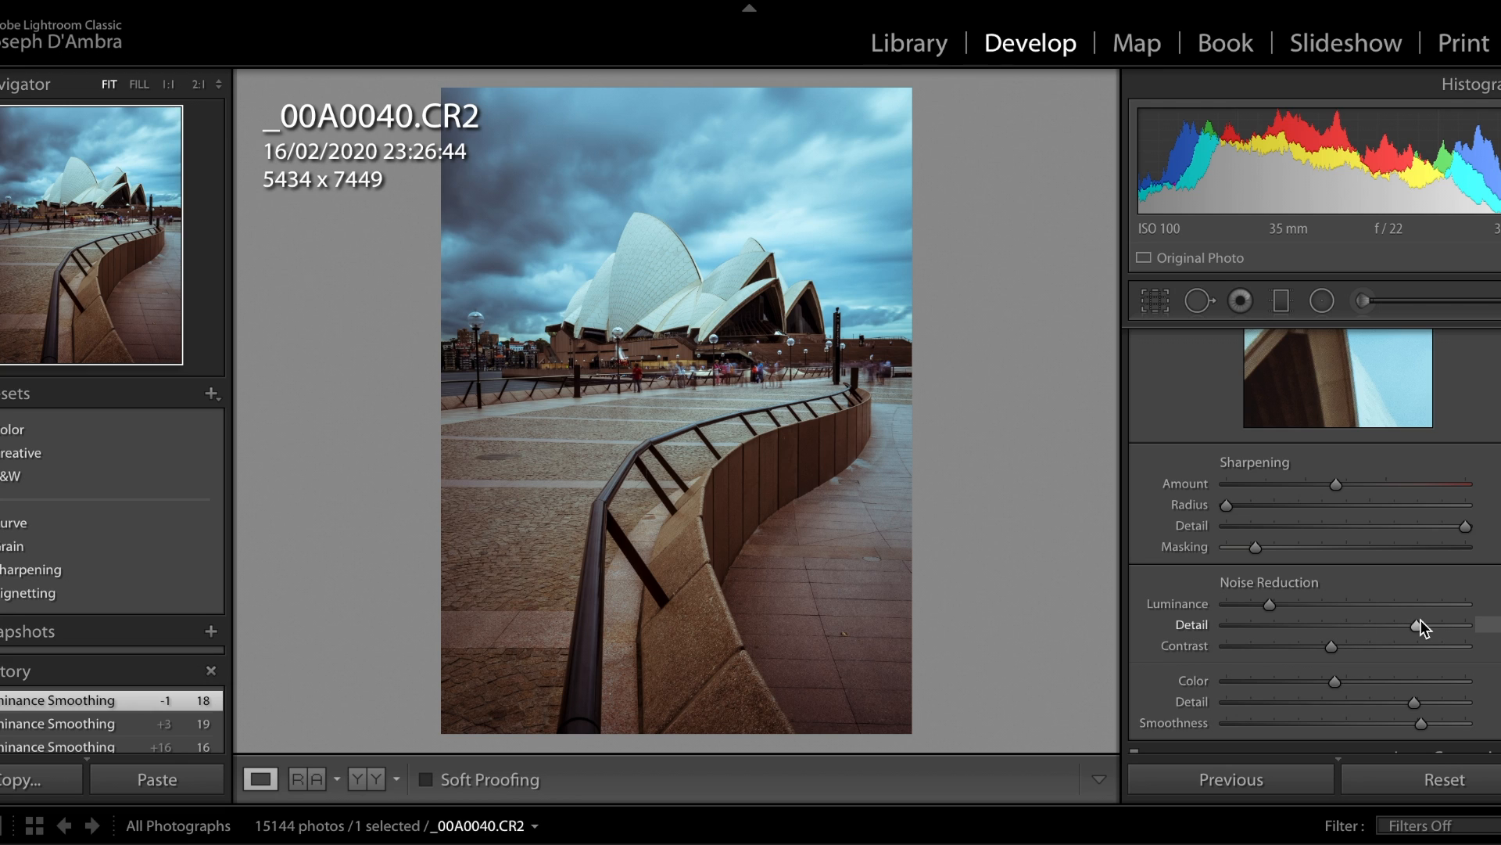
left_click_drag(1416, 626, 1414, 625)
scroll(1373, 458, "up", 3)
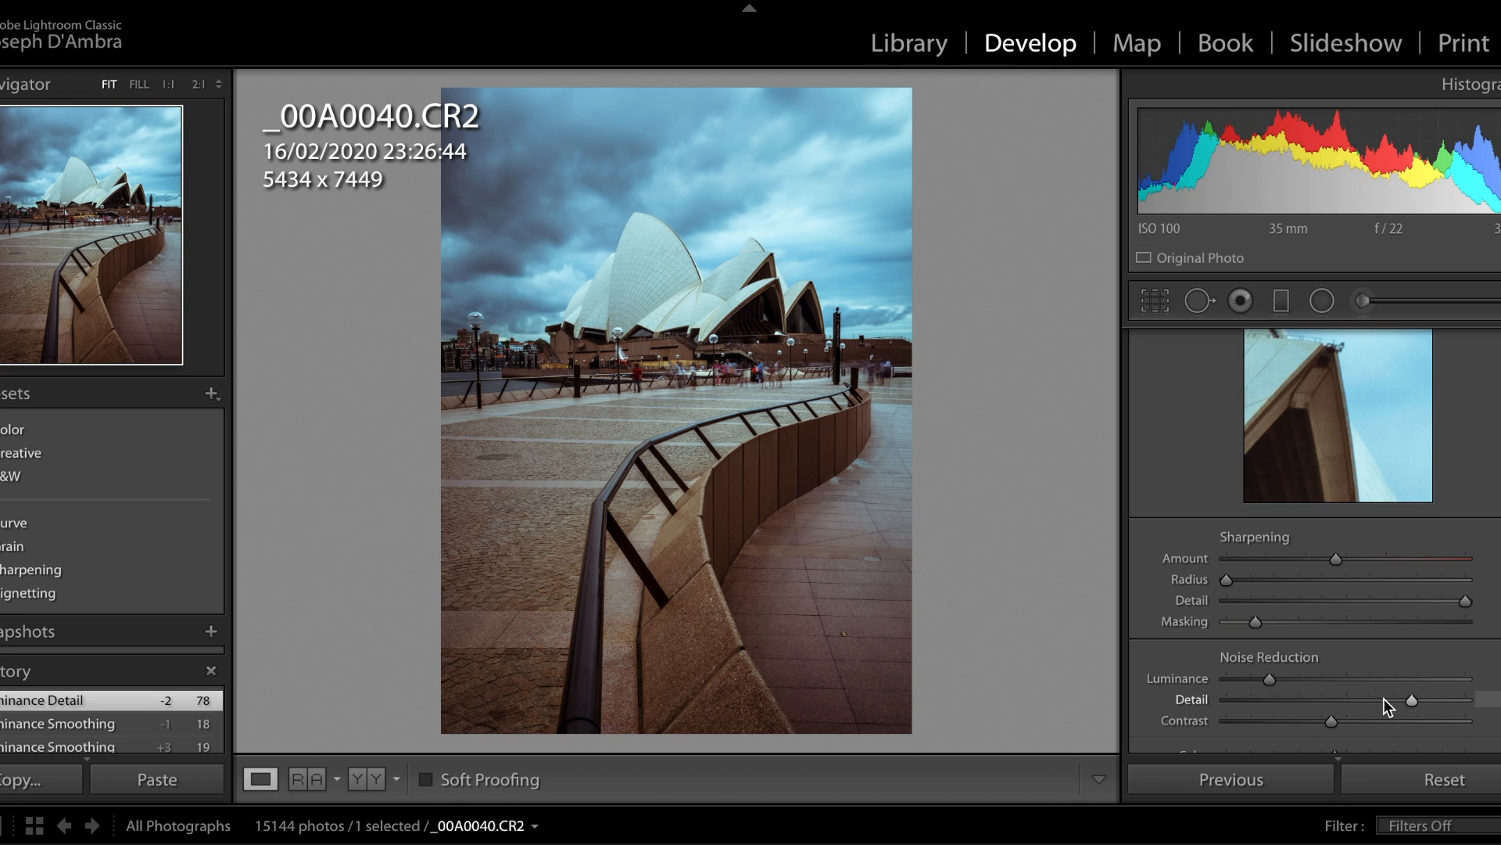
Set the luminance noise reduction Detail to 83 and its Contrast to 75.
left_click_drag(1408, 700, 1391, 701)
left_click_drag(1446, 699, 1424, 701)
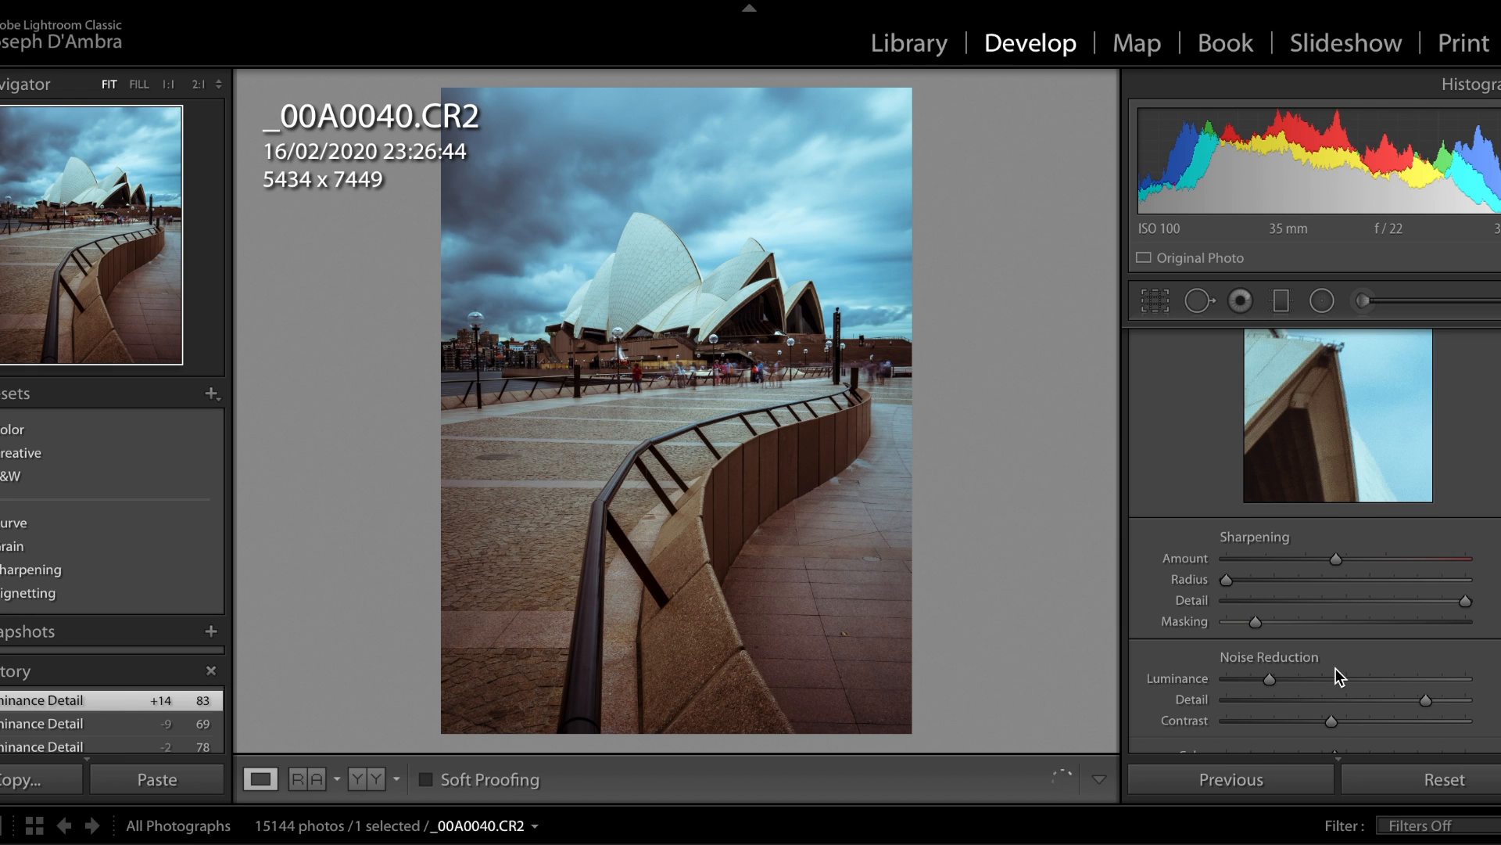
scroll(1339, 677, "down", 1)
scroll(1339, 678, "down", 1)
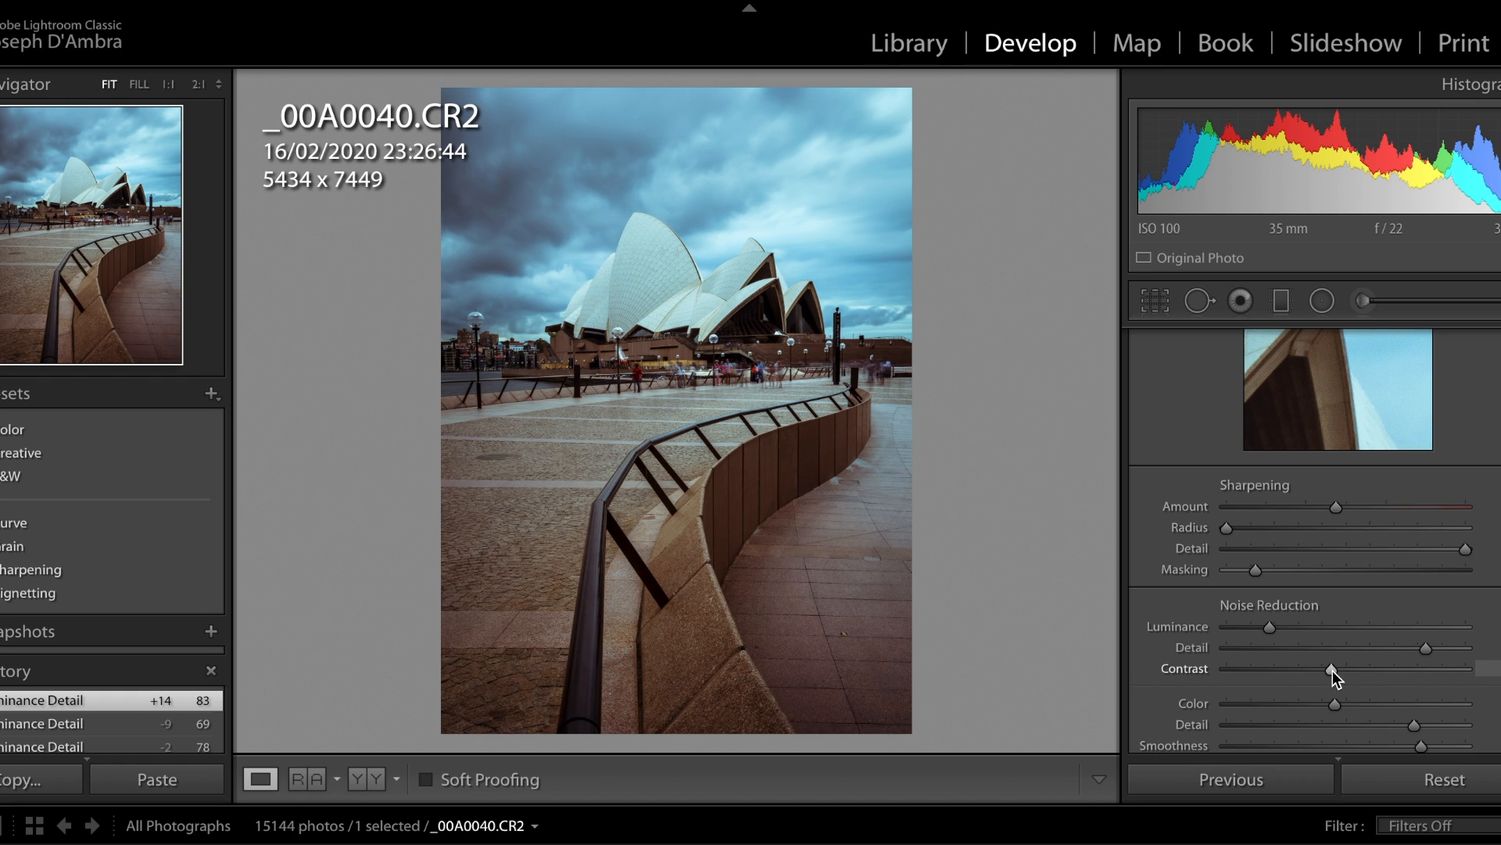
left_click_drag(1332, 671, 1365, 672)
left_click_drag(1406, 674, 1406, 674)
Set the Color noise reduction to 73, with its Detail at 100 and Smoothness at 64.
scroll(1313, 677, "down", 1)
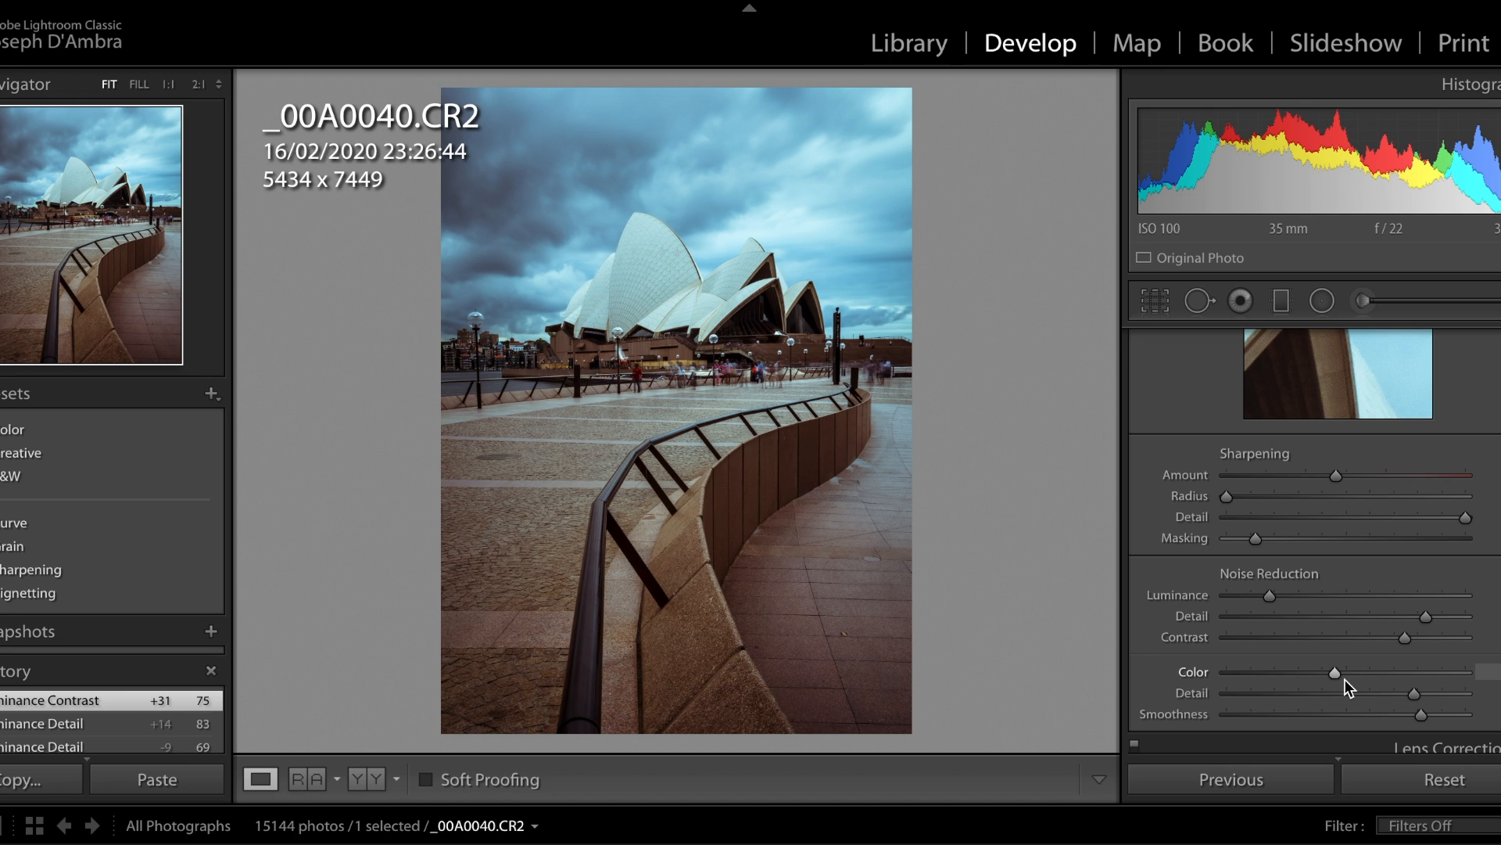
left_click_drag(1339, 679, 1344, 671)
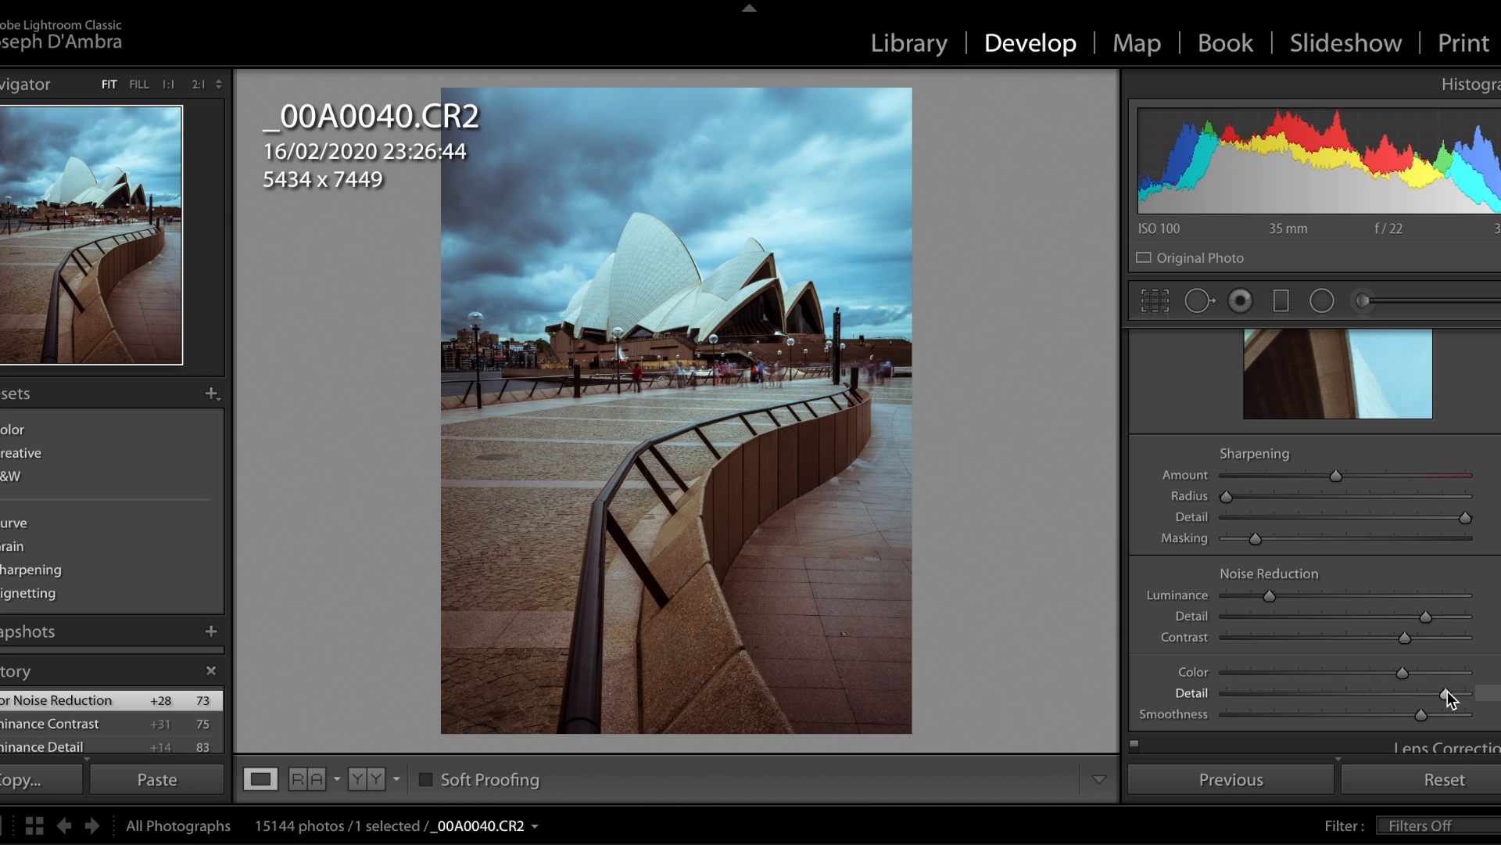
left_click_drag(1475, 698, 1497, 698)
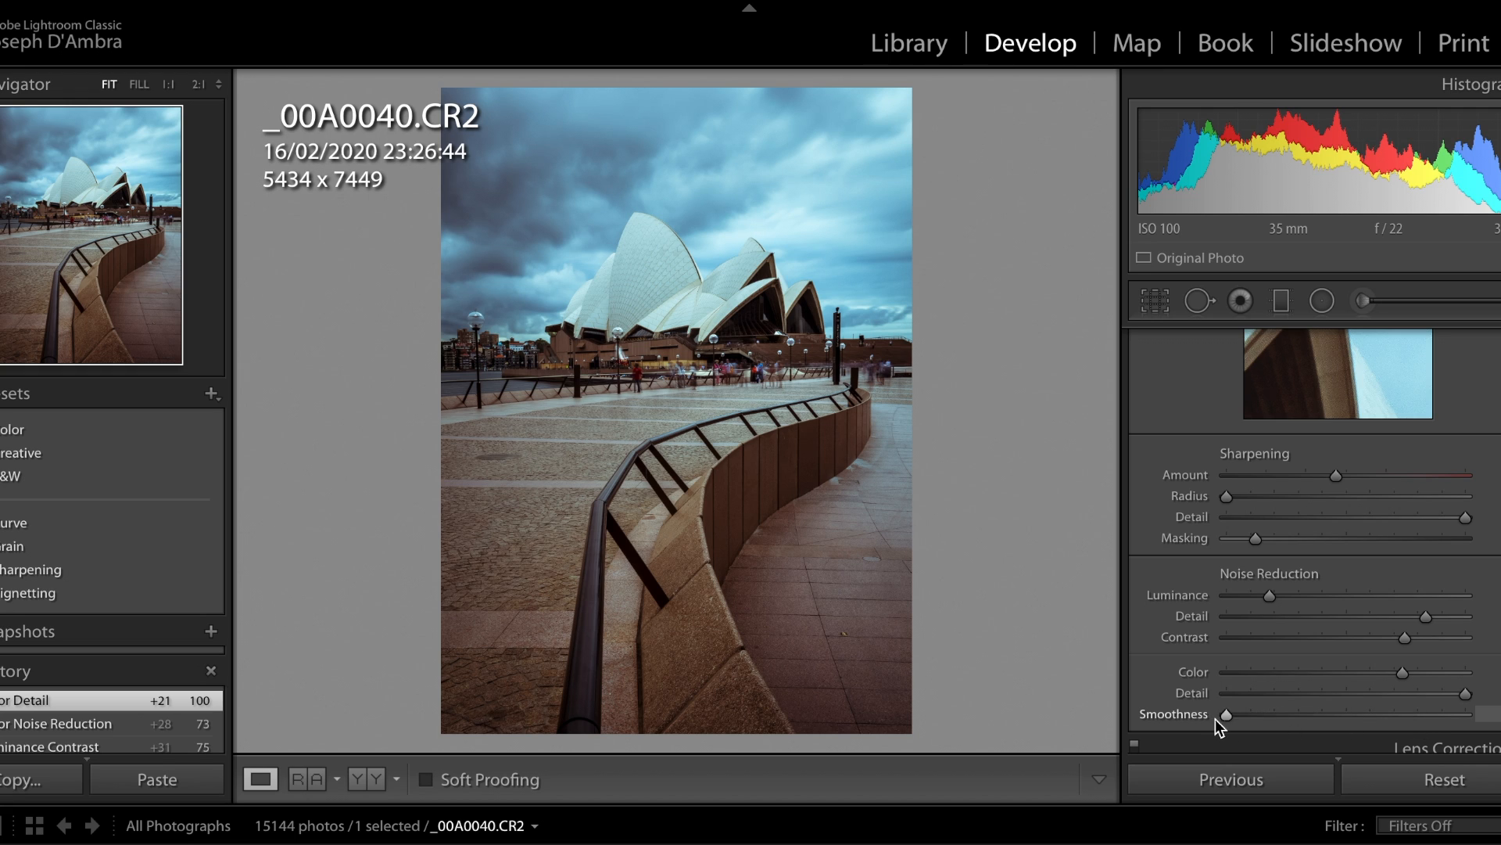
left_click_drag(1318, 714, 1491, 713)
left_click_drag(1477, 707, 1377, 716)
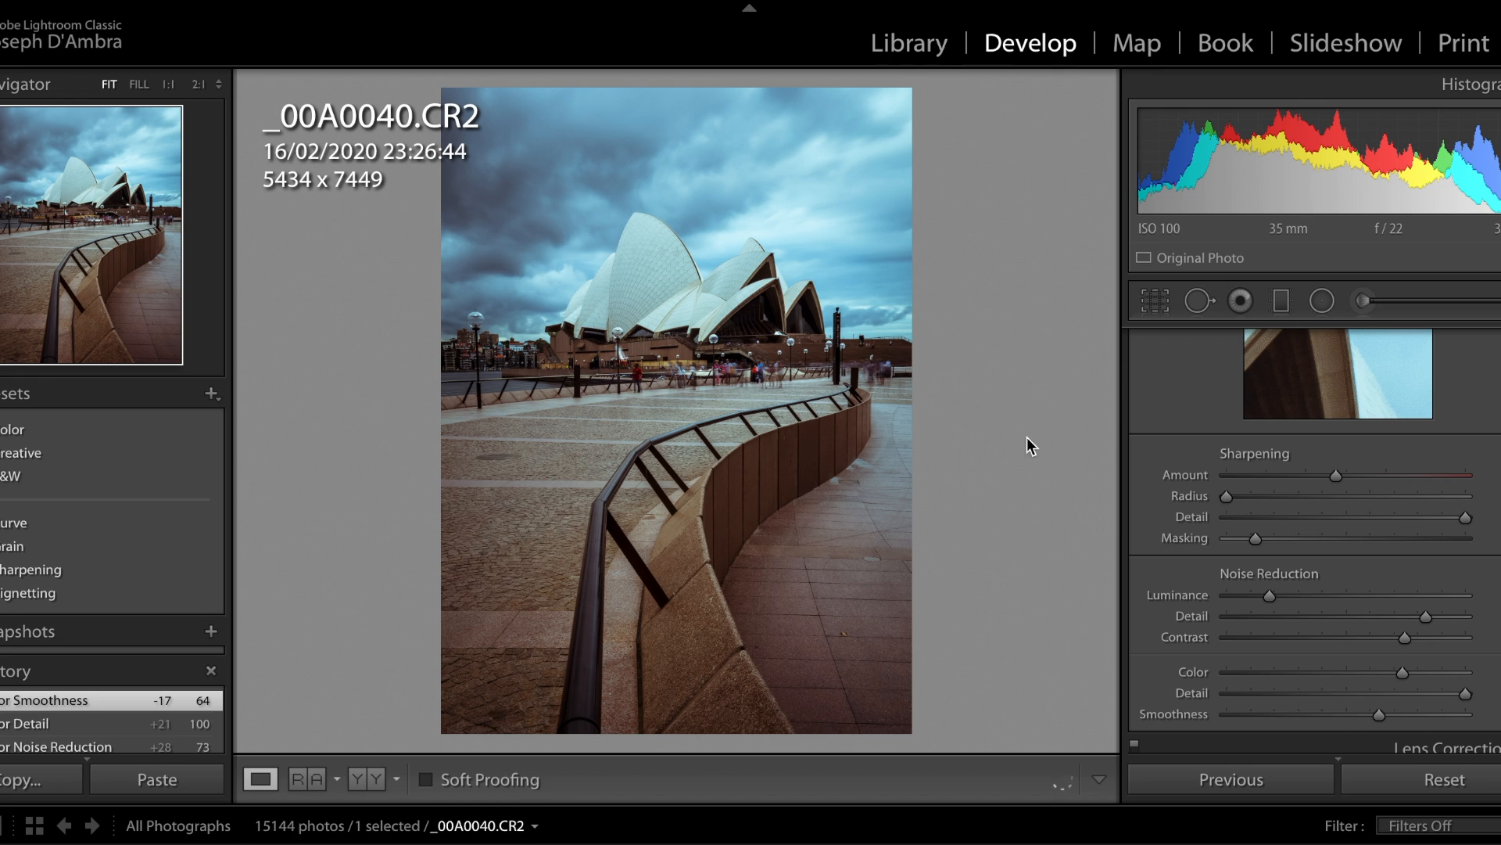
Compare the fitted photo with and without all sharpening and noise reduction adjustments, leaving them enabled.
scroll(1222, 416, "up", 5)
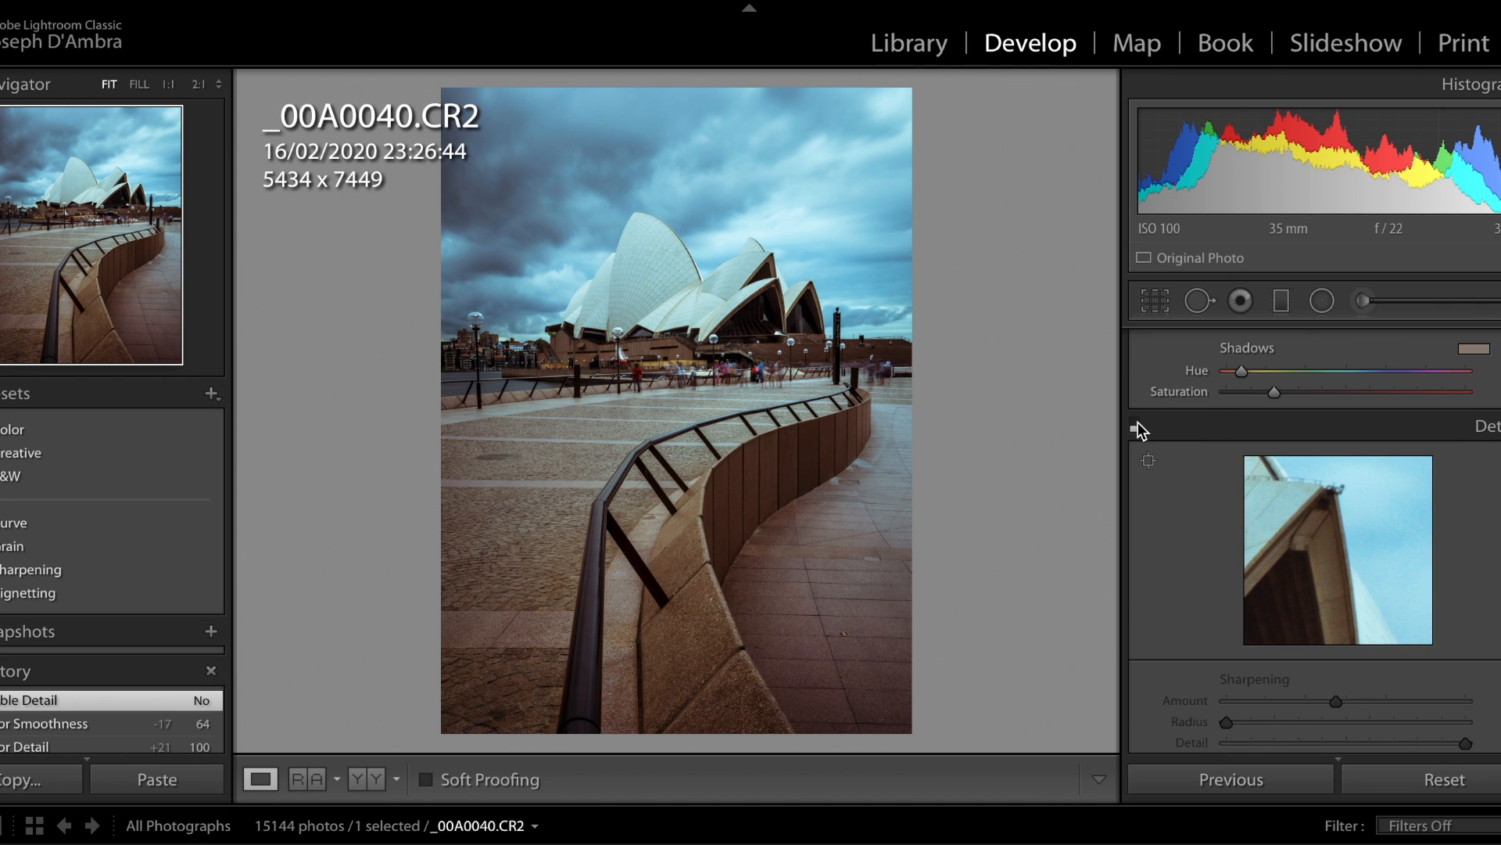
left_click(1137, 423)
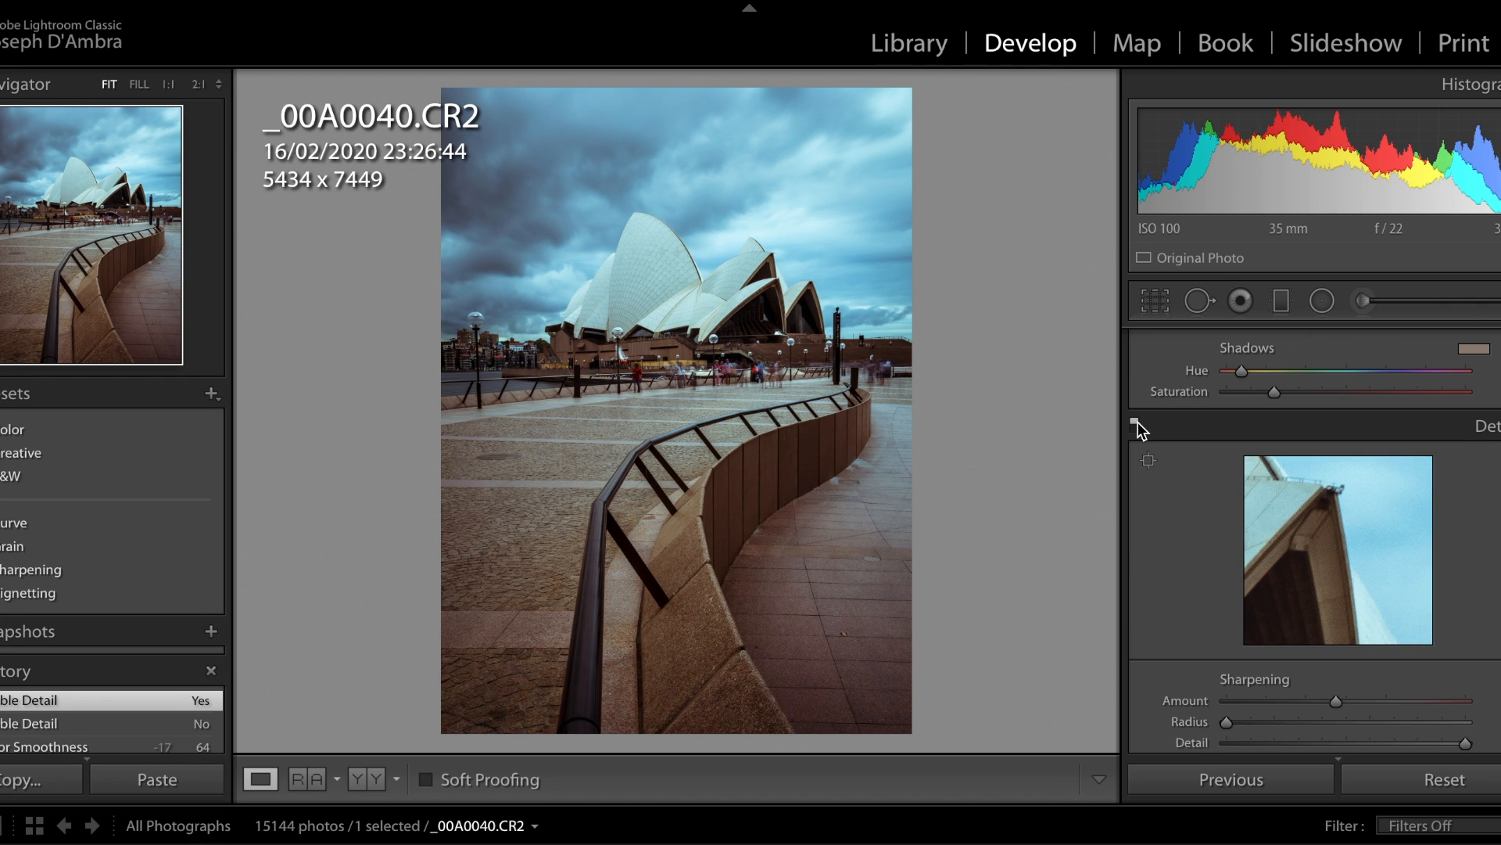
left_click(1138, 422)
left_click(1138, 422)
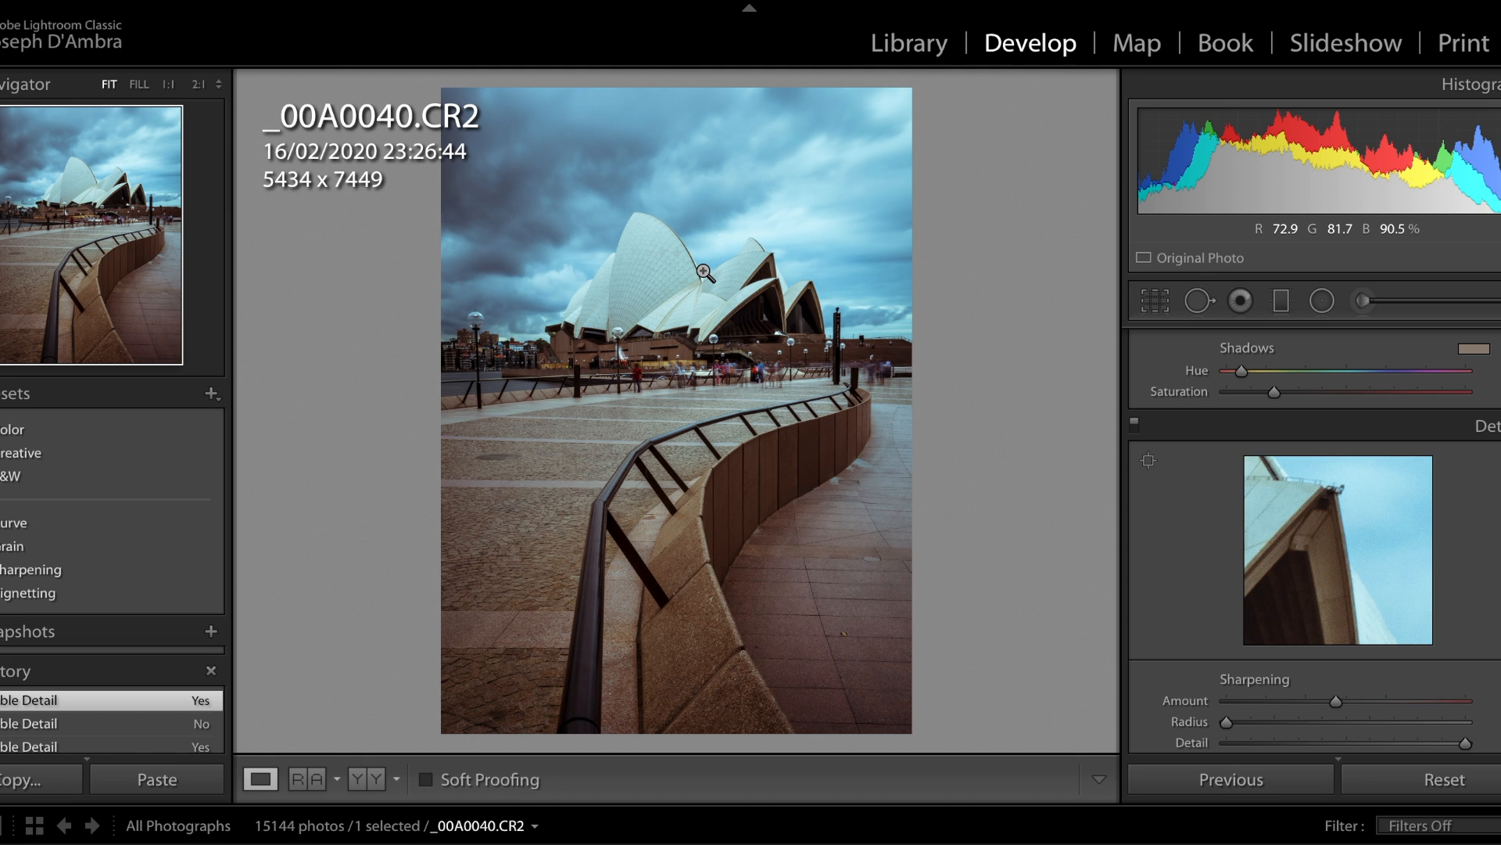
Compare the Detail adjustments off and on at 1:1 over the largest sail, leaving them enabled and returning to the fitted view.
left_click_drag(670, 259, 752, 361)
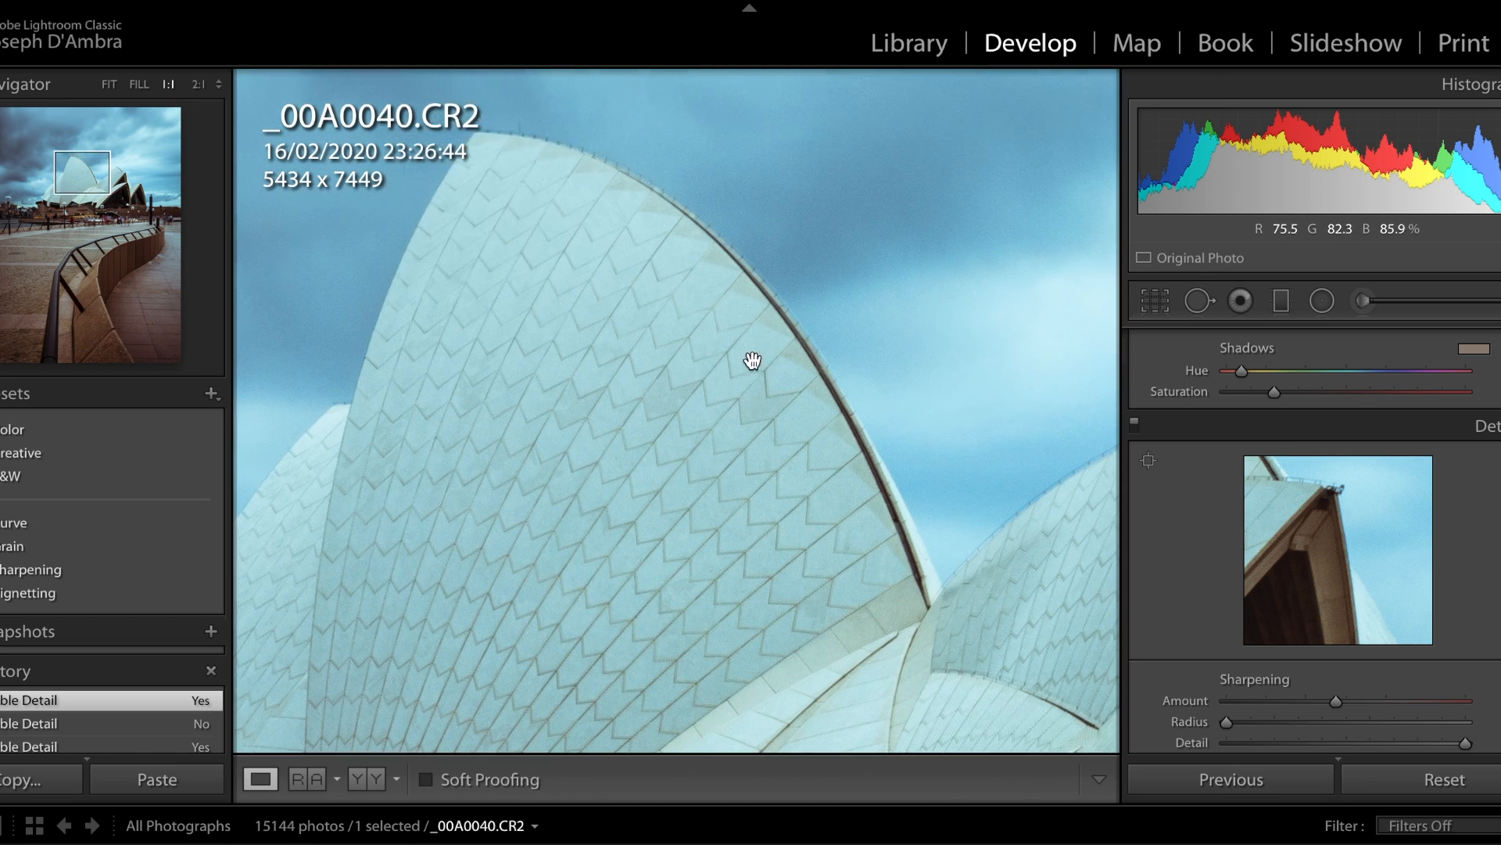
left_click(1135, 424)
left_click(1136, 424)
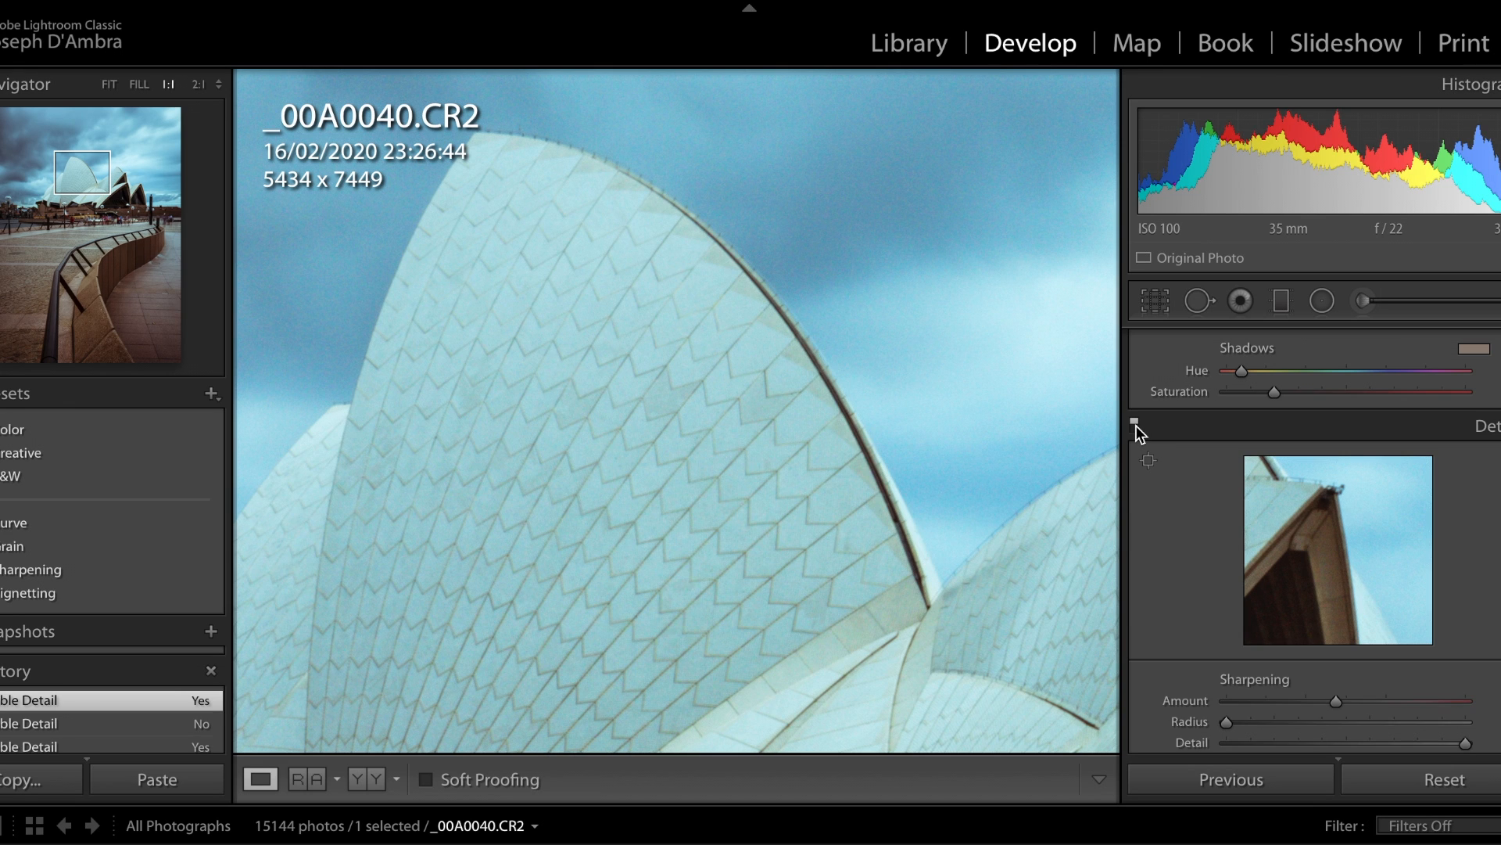
left_click_drag(972, 506, 692, 190)
left_click(796, 336)
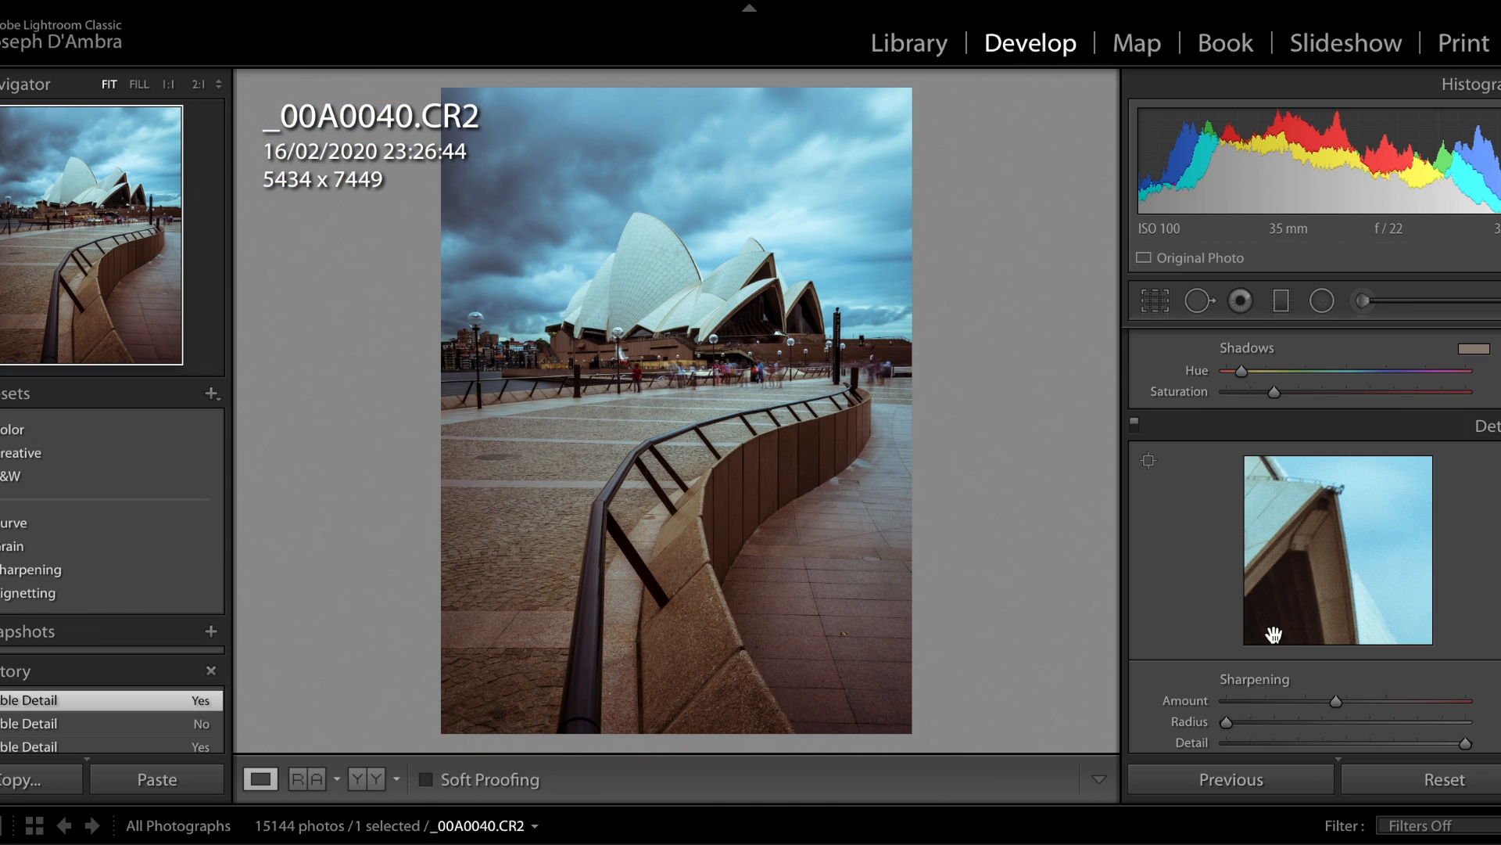
scroll(1181, 602, "down", 4)
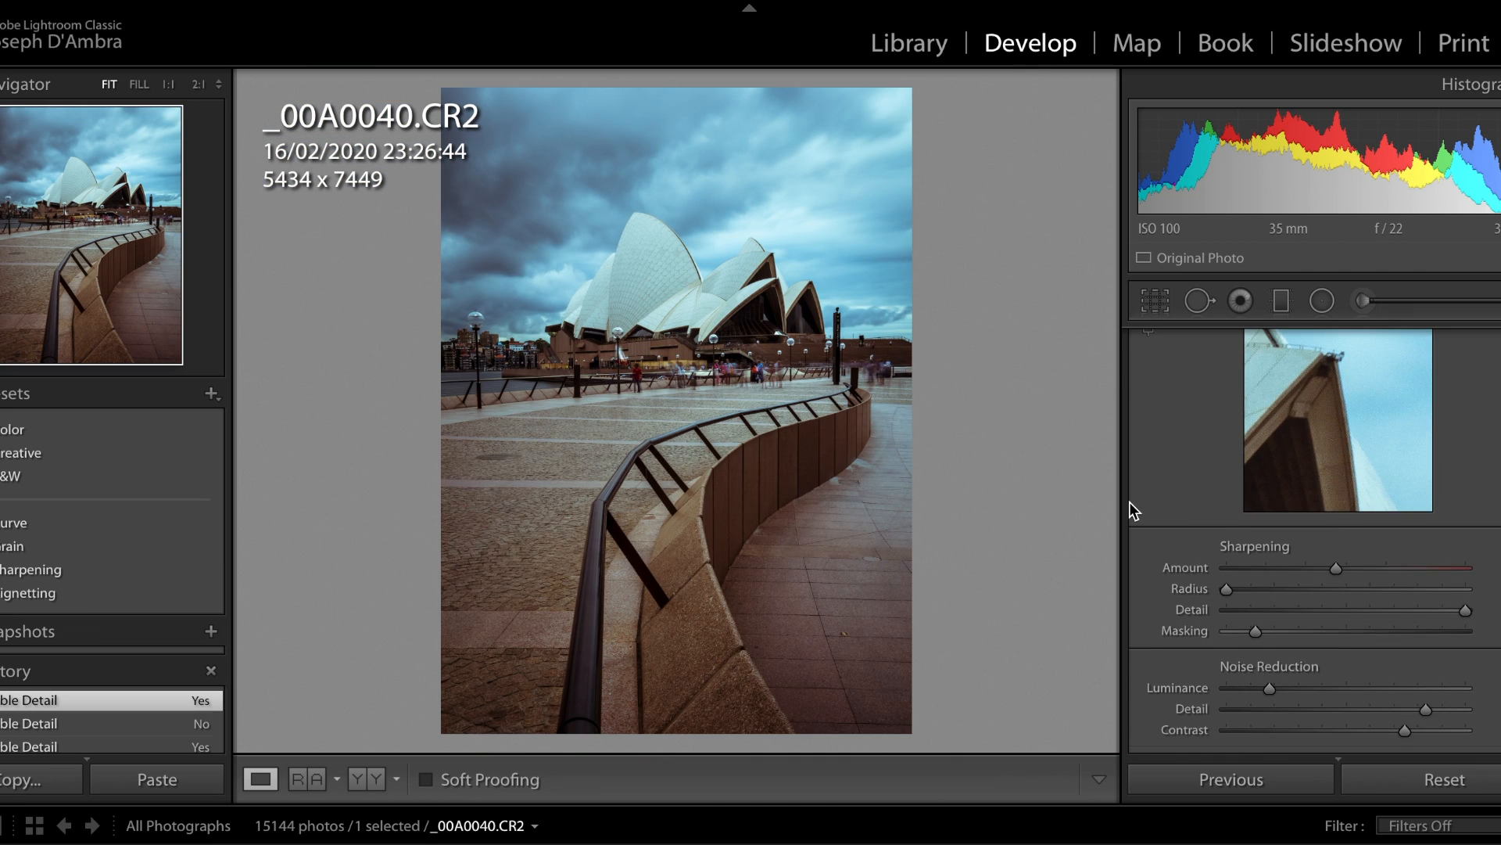
scroll(1129, 500, "up", 1)
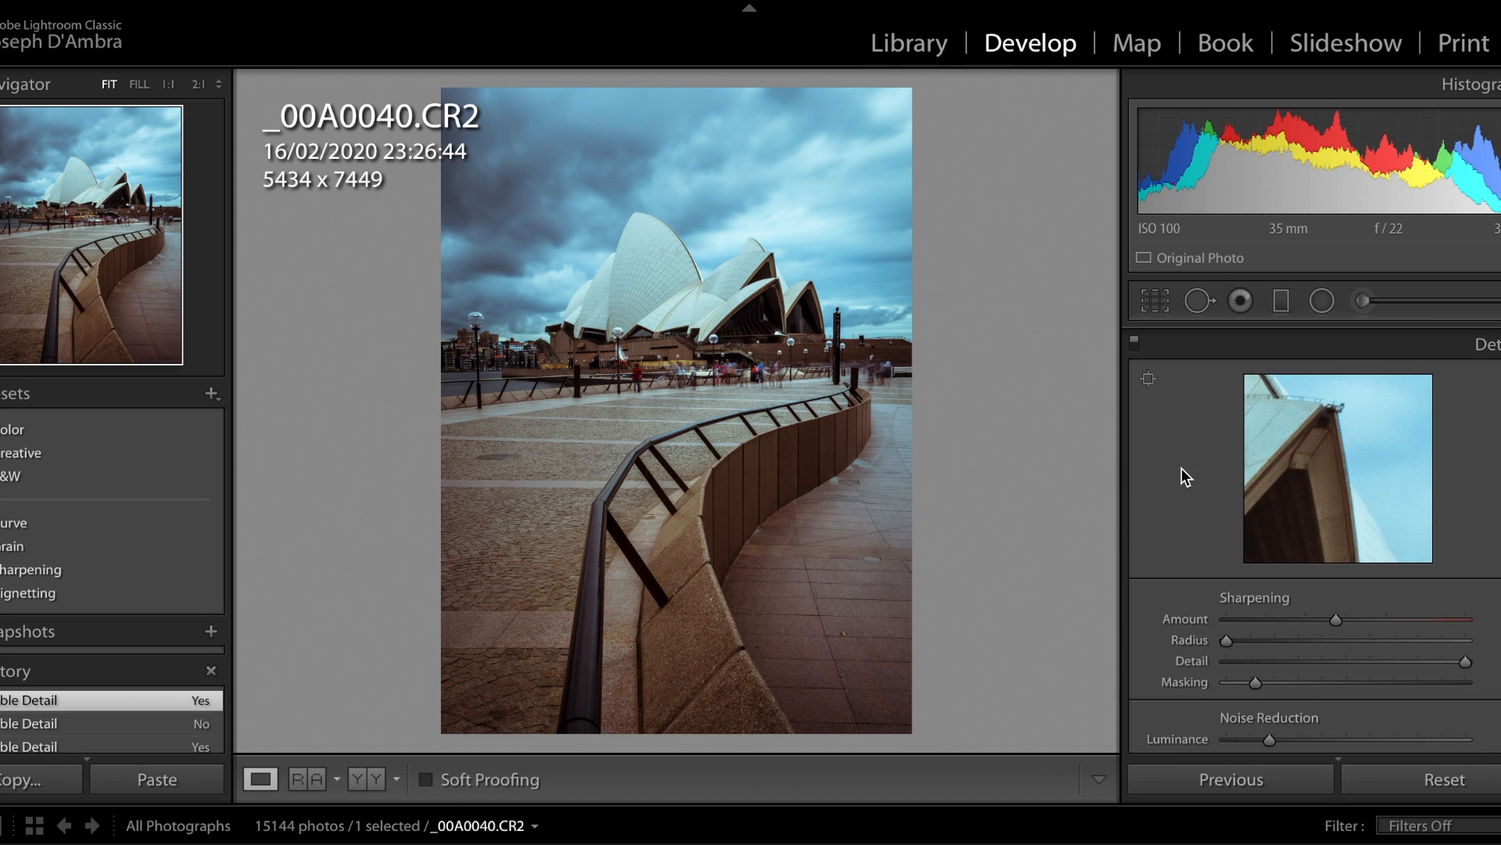
scroll(1456, 551, "down", 1)
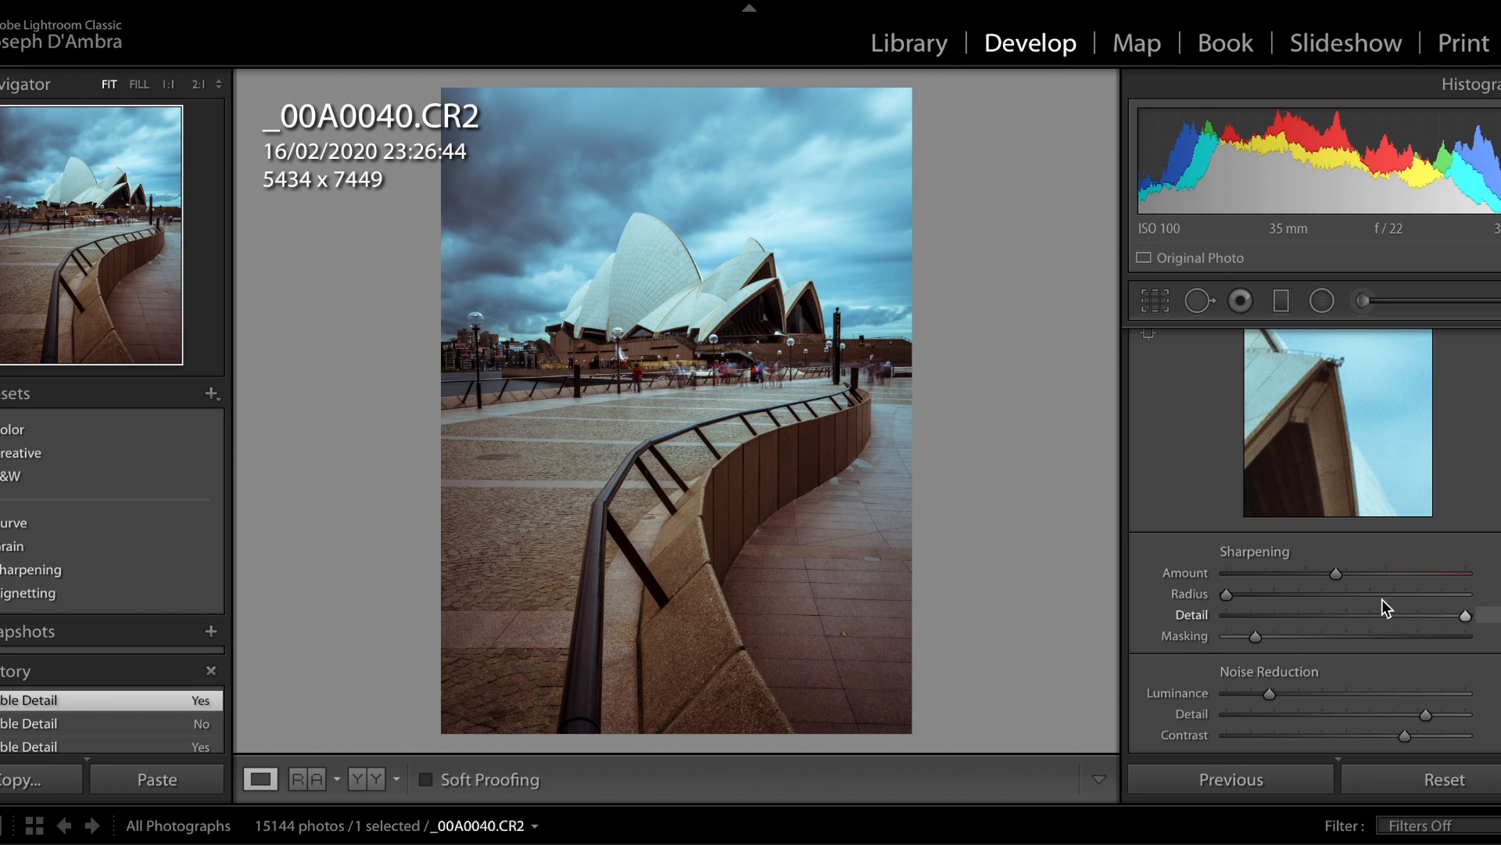
scroll(1320, 688, "down", 2)
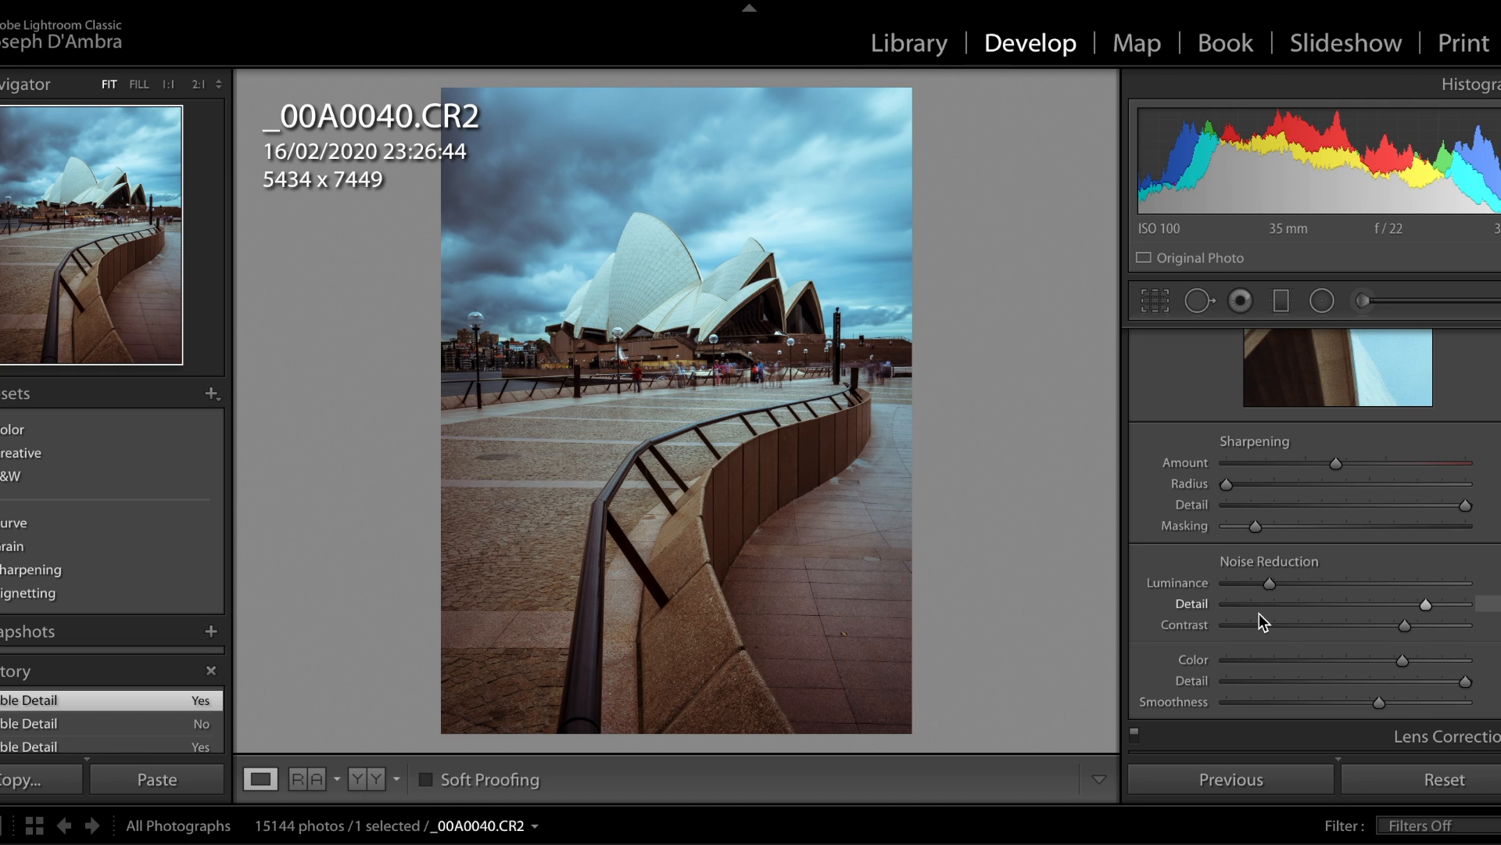
scroll(1259, 613, "down", 1)
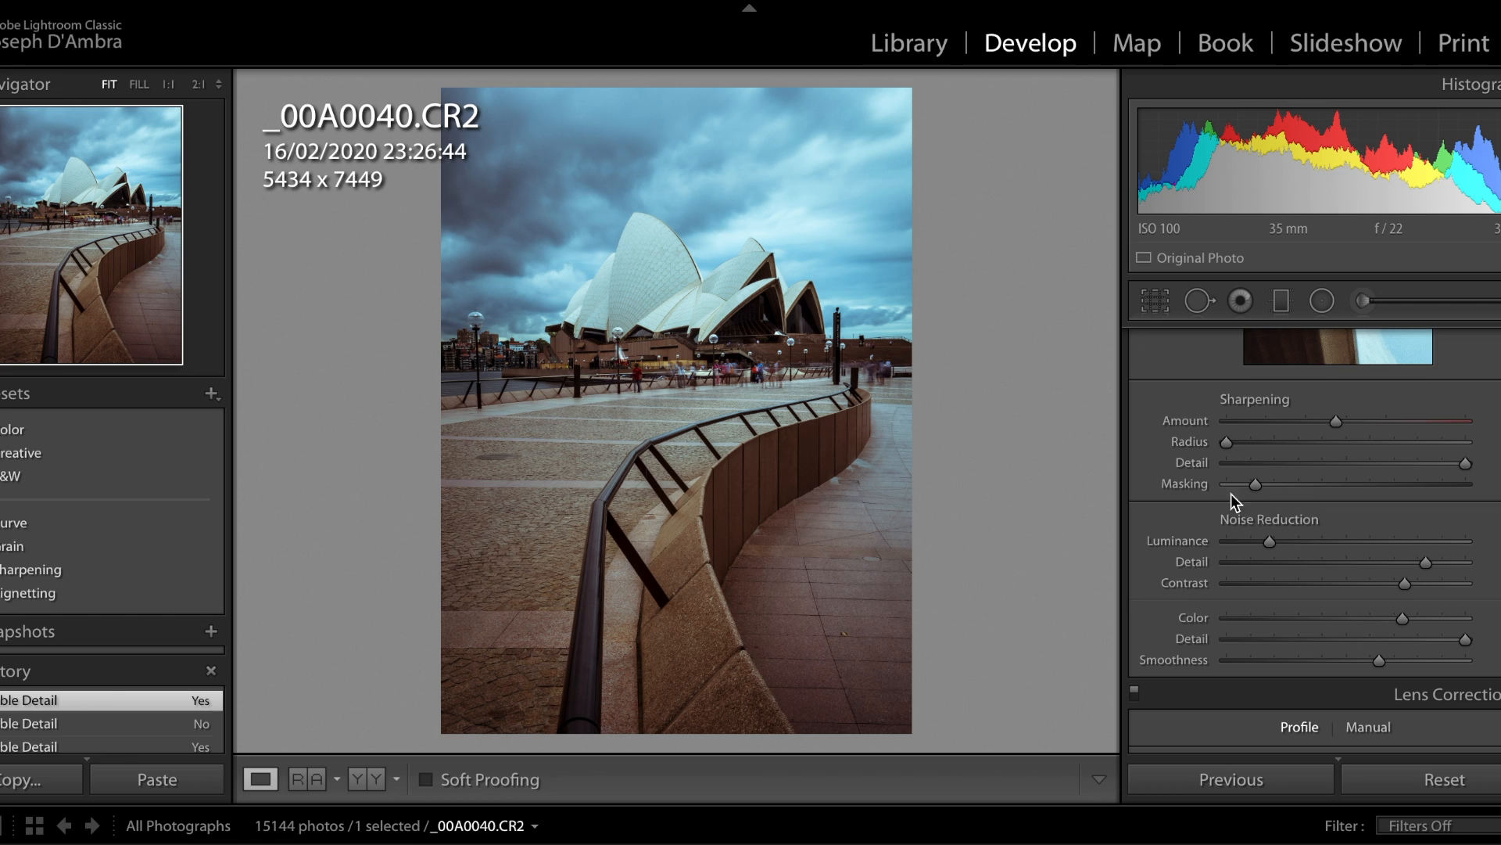